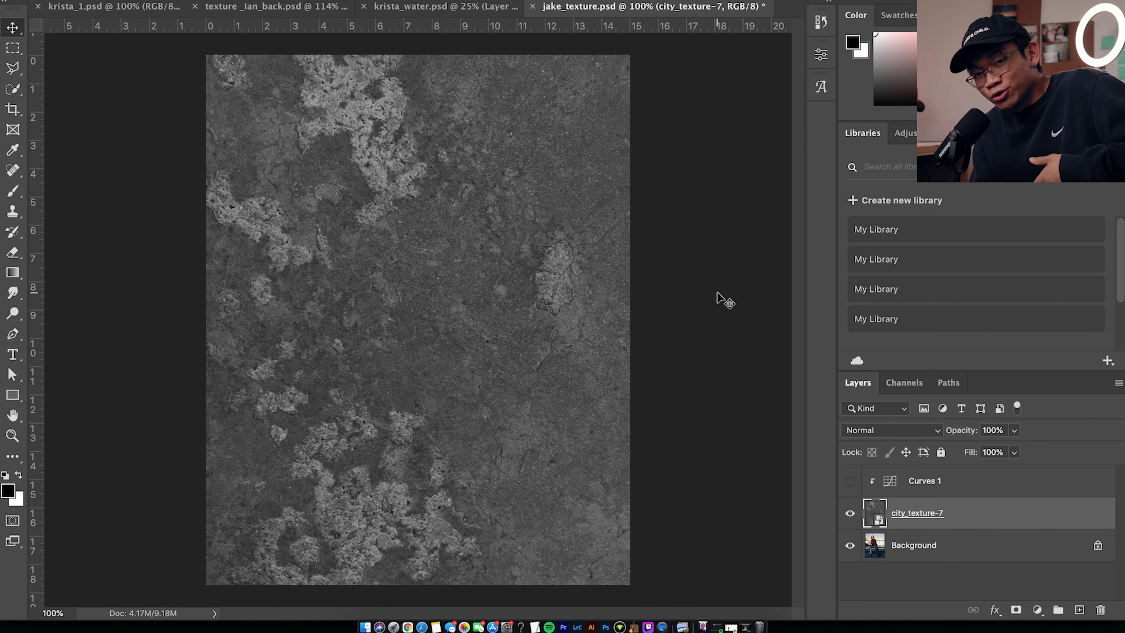
Remove the Curves 1 adjustment, leaving city_texture-7 over the Background photo
key("ctrl+z")
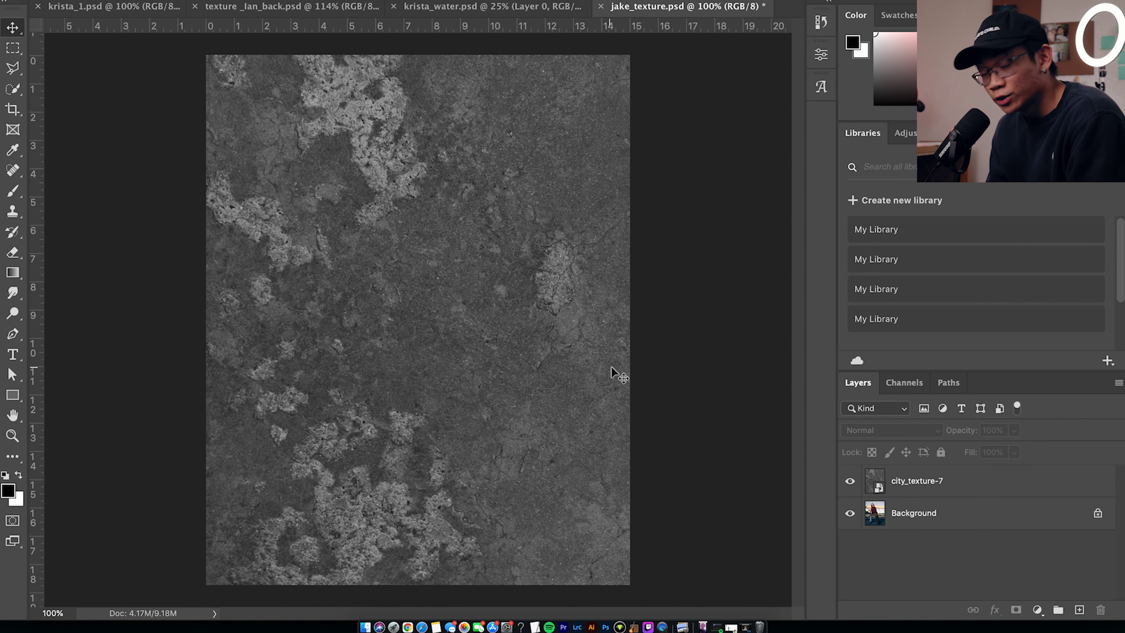
Hide and re-show city_texture-7 to compare the portrait, then select that layer
left_click(850, 482)
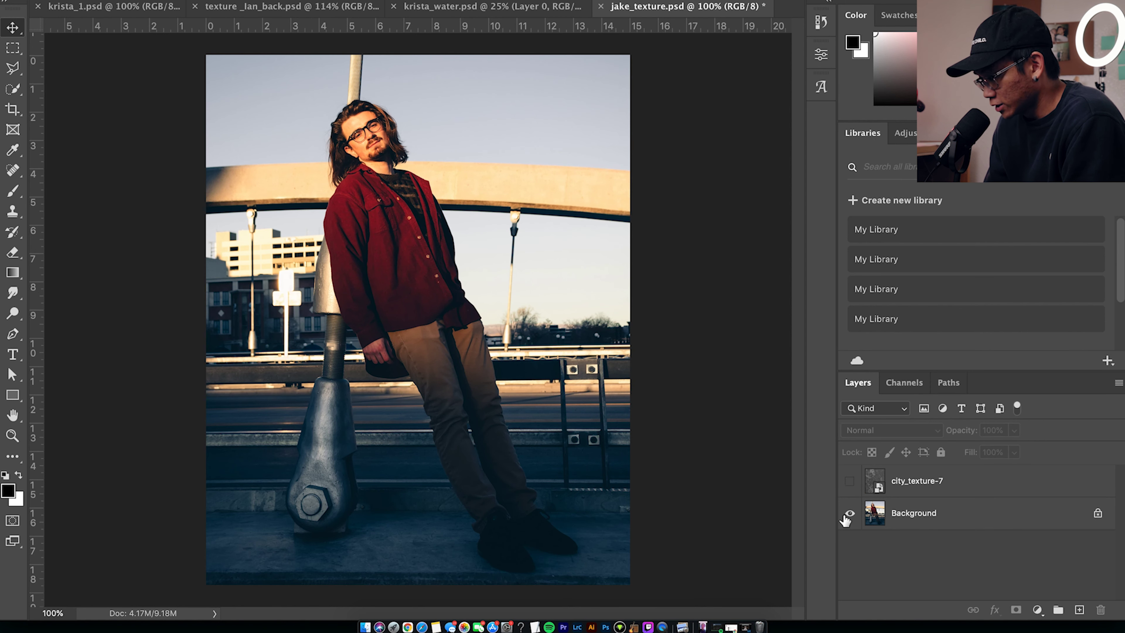
left_click(850, 481)
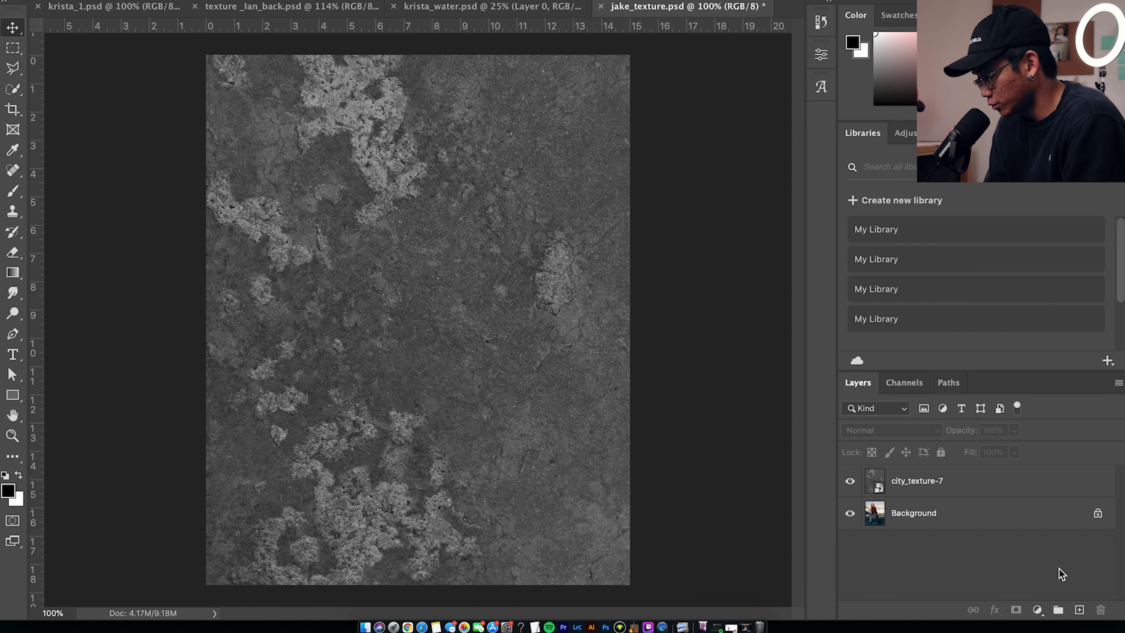
left_click(982, 485)
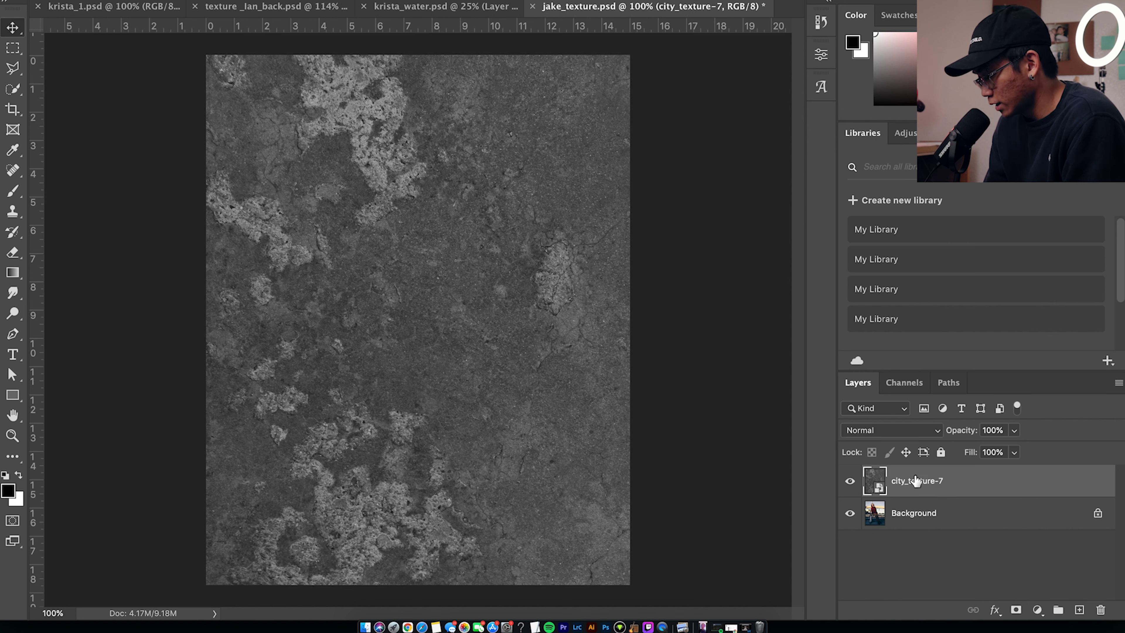
Add a Black & White adjustment above the texture, then delete it again
left_click(1038, 610)
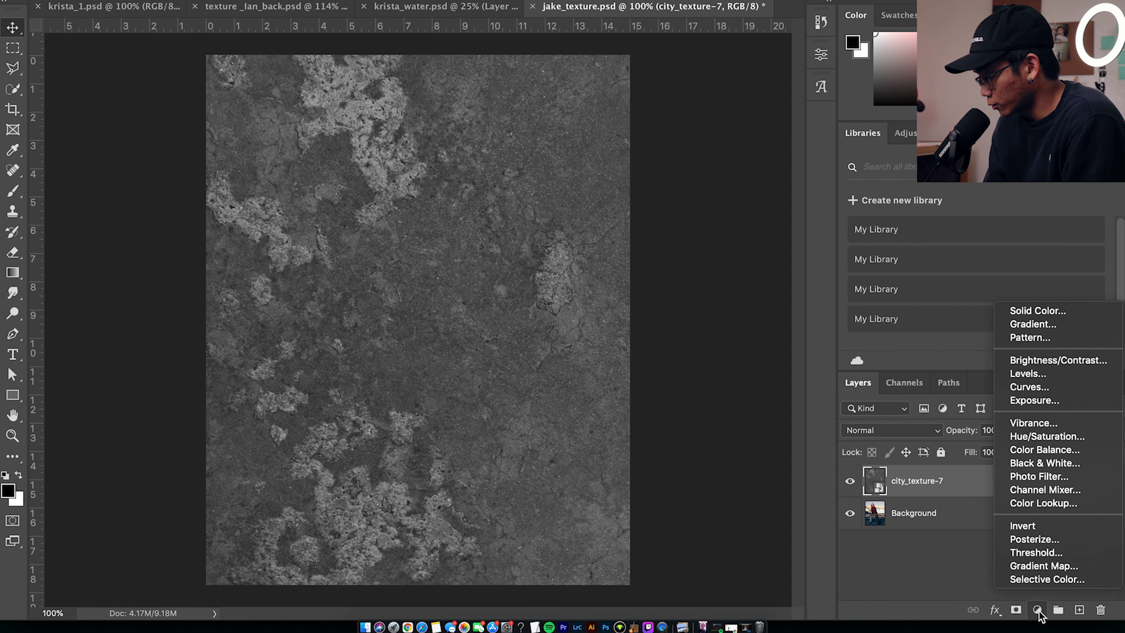
left_click(1052, 469)
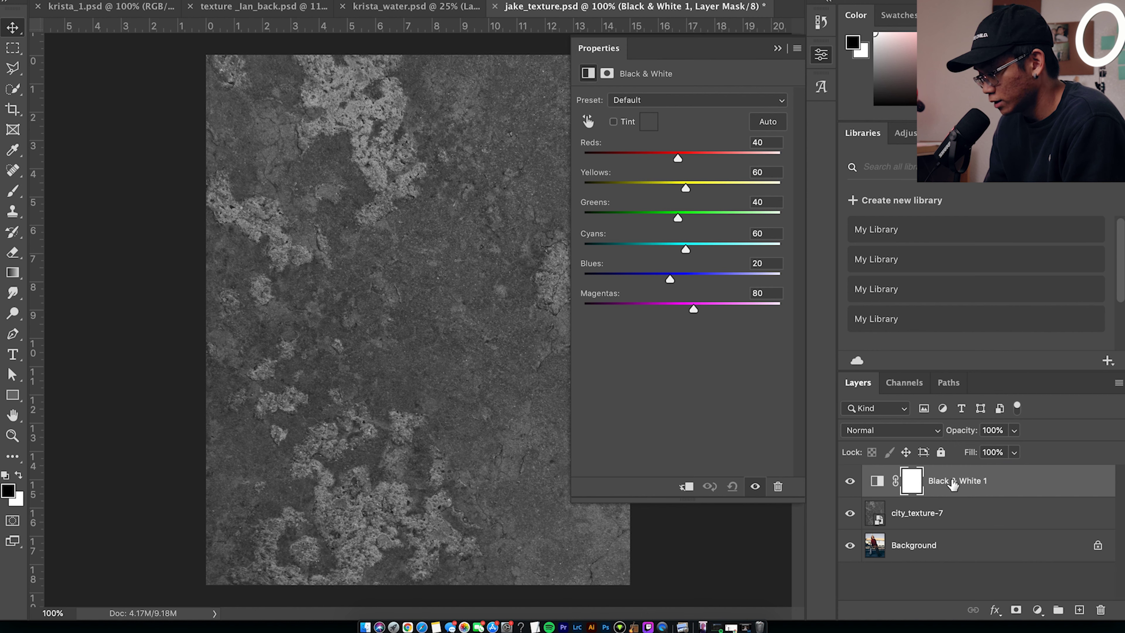
left_click(777, 48)
key("Delete")
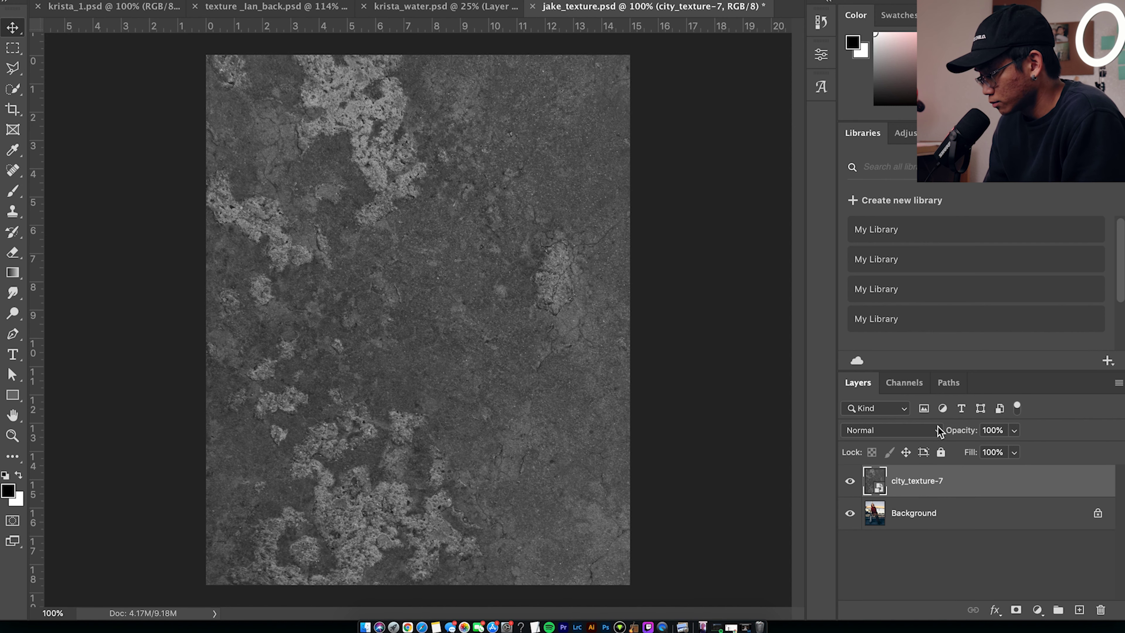
Blend city_texture-7 in Screen mode and bring up the krista_1 document
left_click(922, 430)
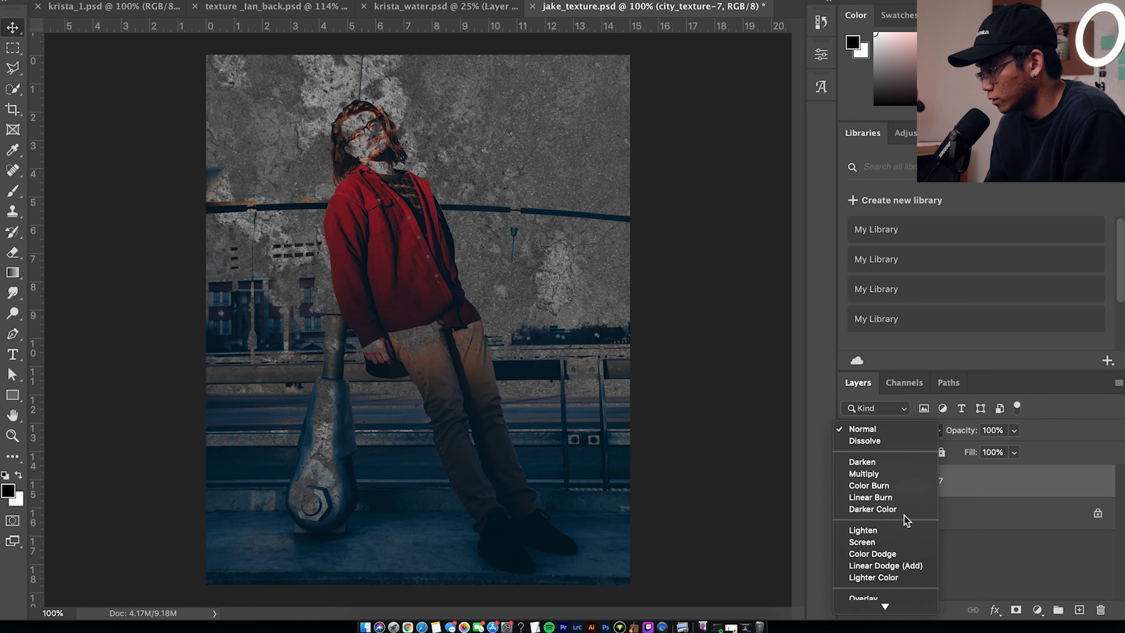
scroll(905, 516, "down", 2)
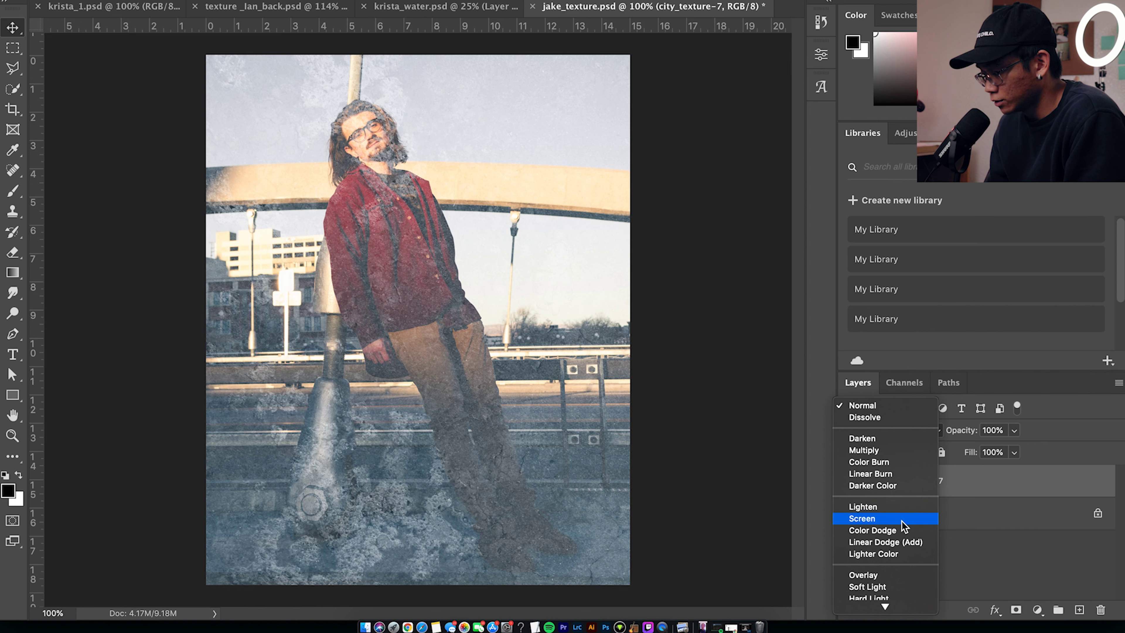
left_click(902, 522)
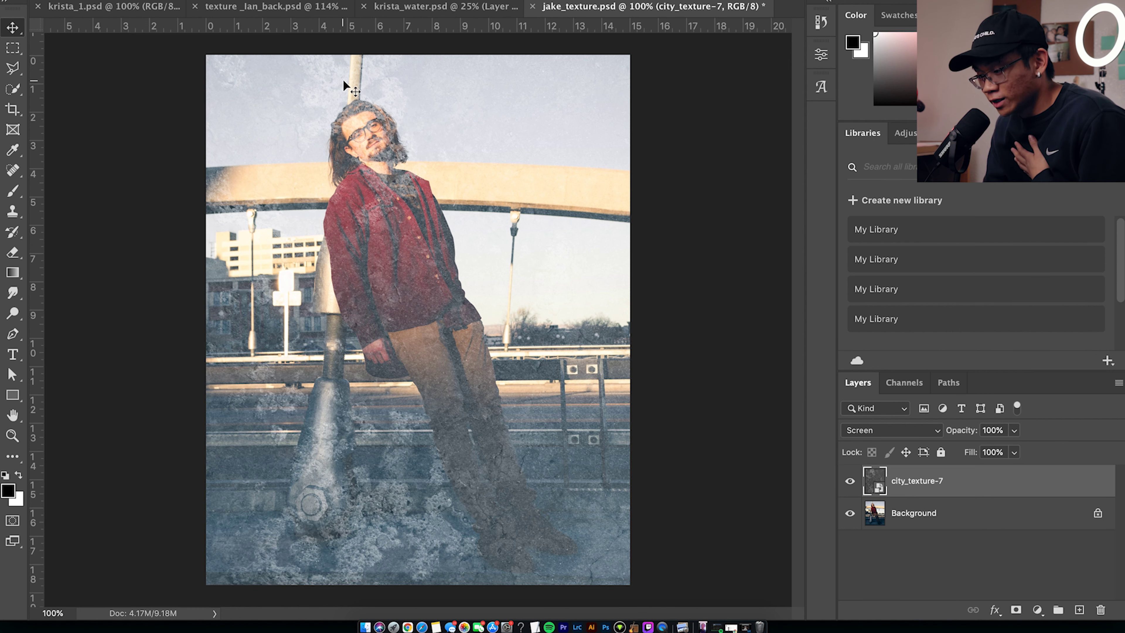
left_click(141, 17)
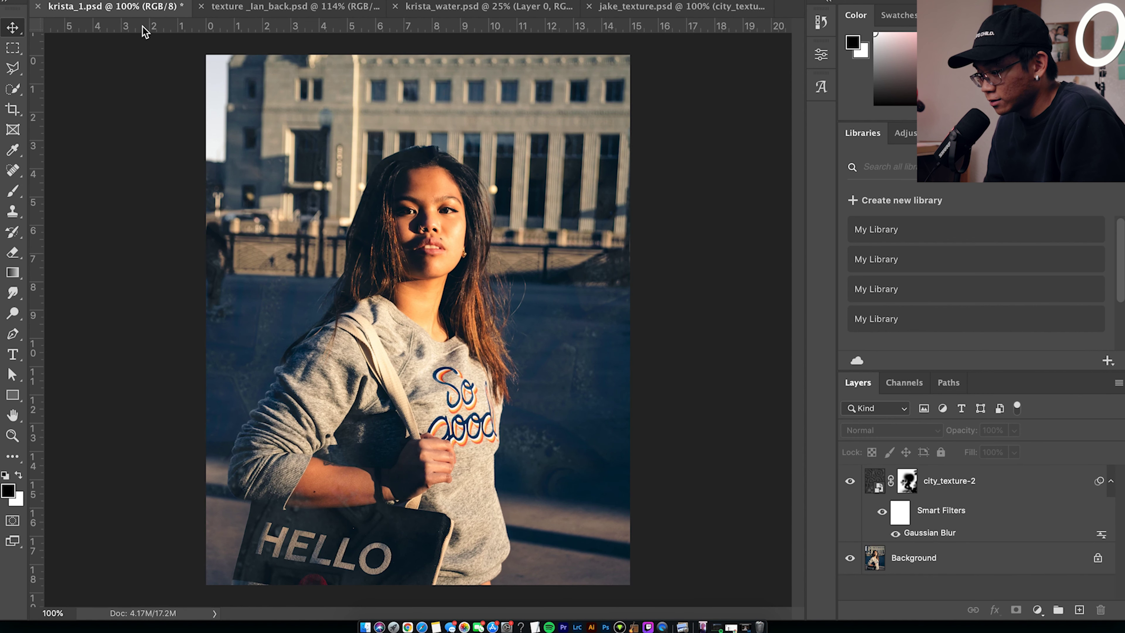
Toggle city_texture-2 off and on to compare, then go to texture_lan_back
left_click(849, 482)
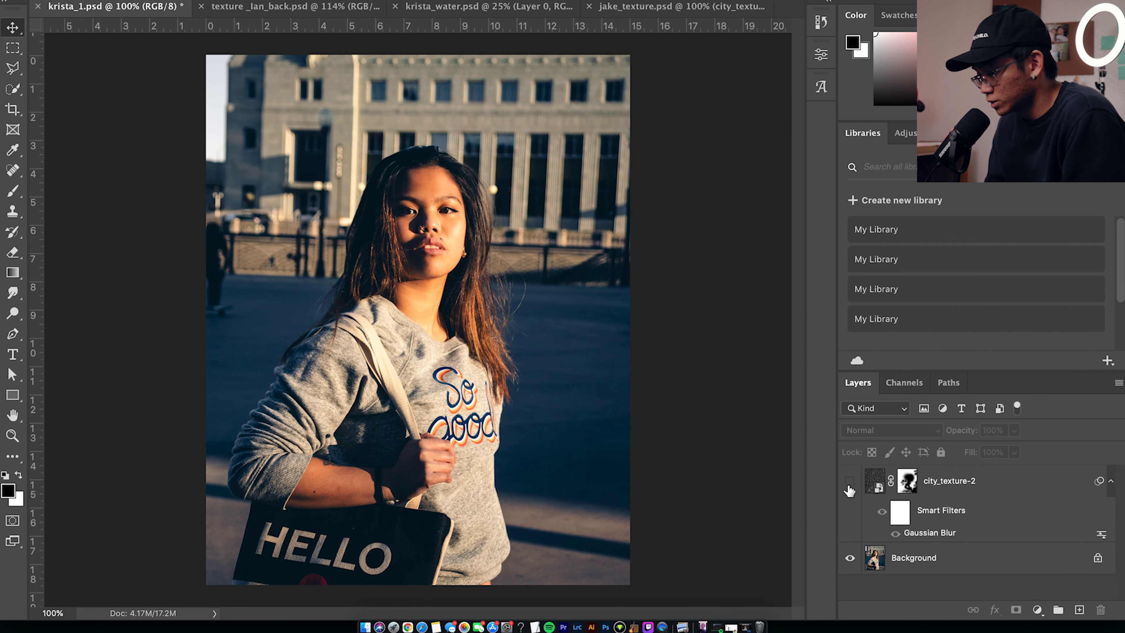
left_click(849, 484)
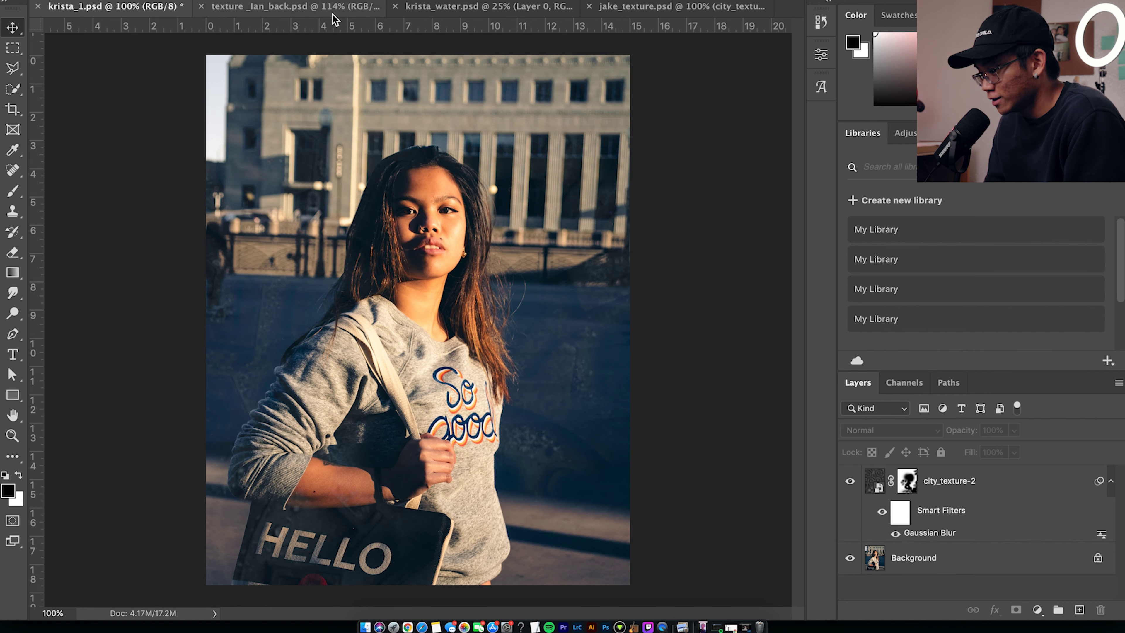
left_click(299, 7)
Move water-2 up and left, Alt-drag a duplicate water layer, then return to jake_texture
left_click_drag(392, 306, 368, 270)
left_click_drag(617, 333, 573, 295)
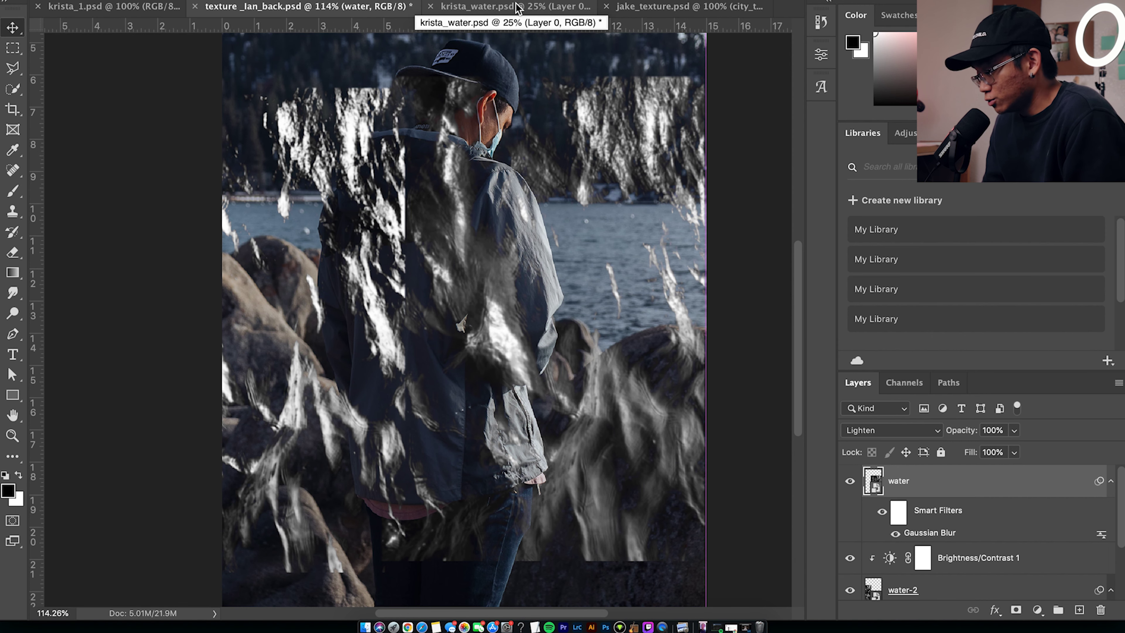
left_click(514, 13)
left_click(642, 6)
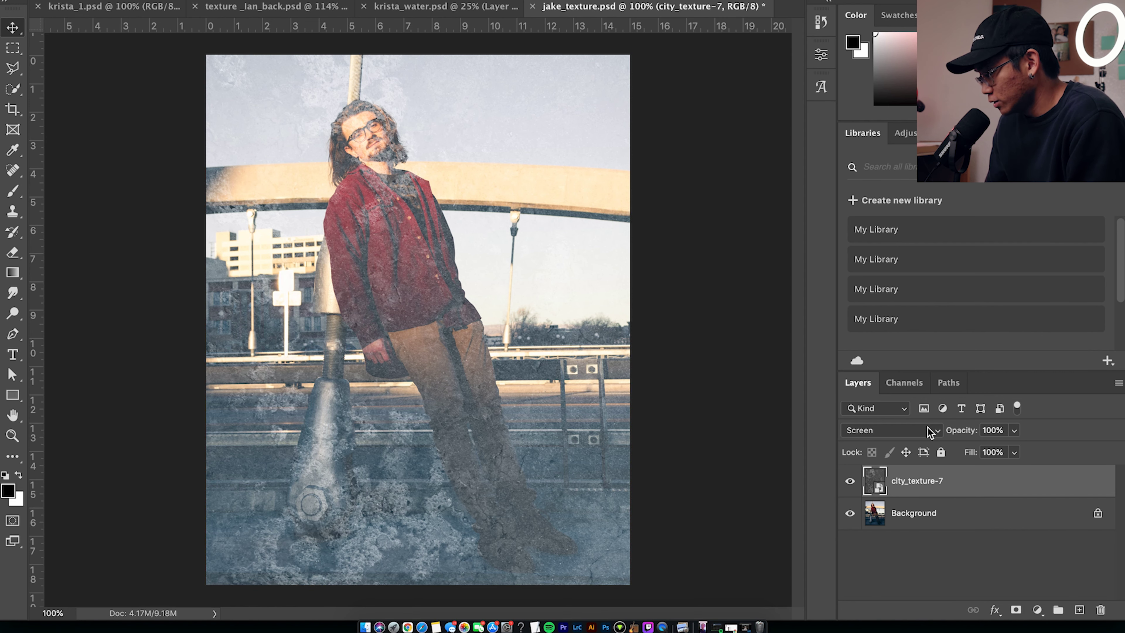
Return city_texture-7 to Normal blending and add a Brightness/Contrast adjustment with contrast 100
left_click(908, 429)
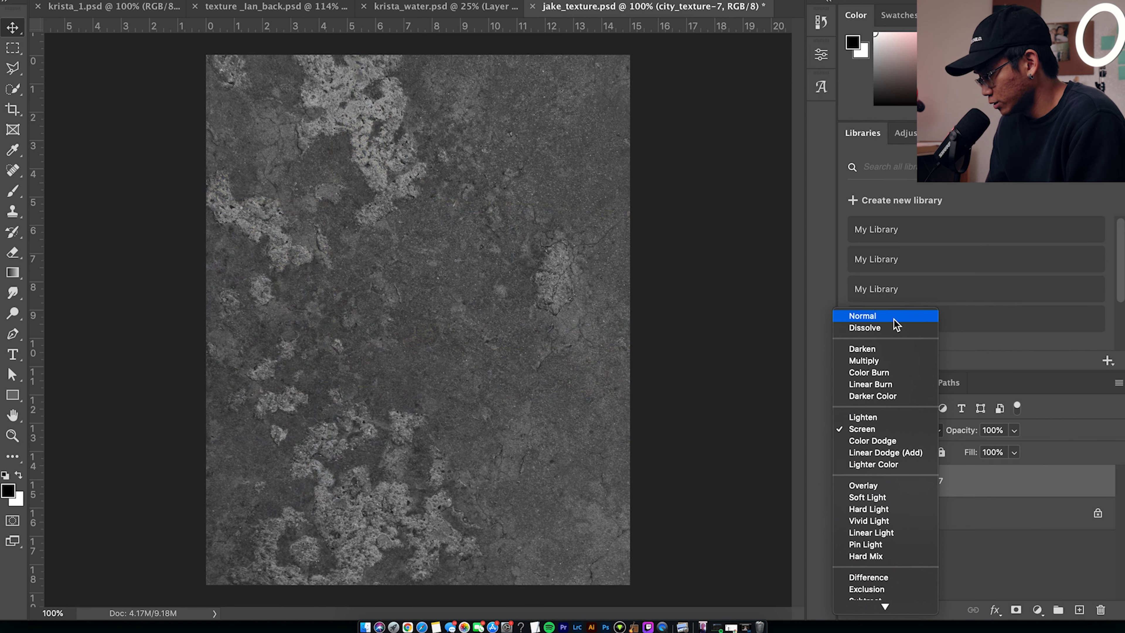
left_click(894, 317)
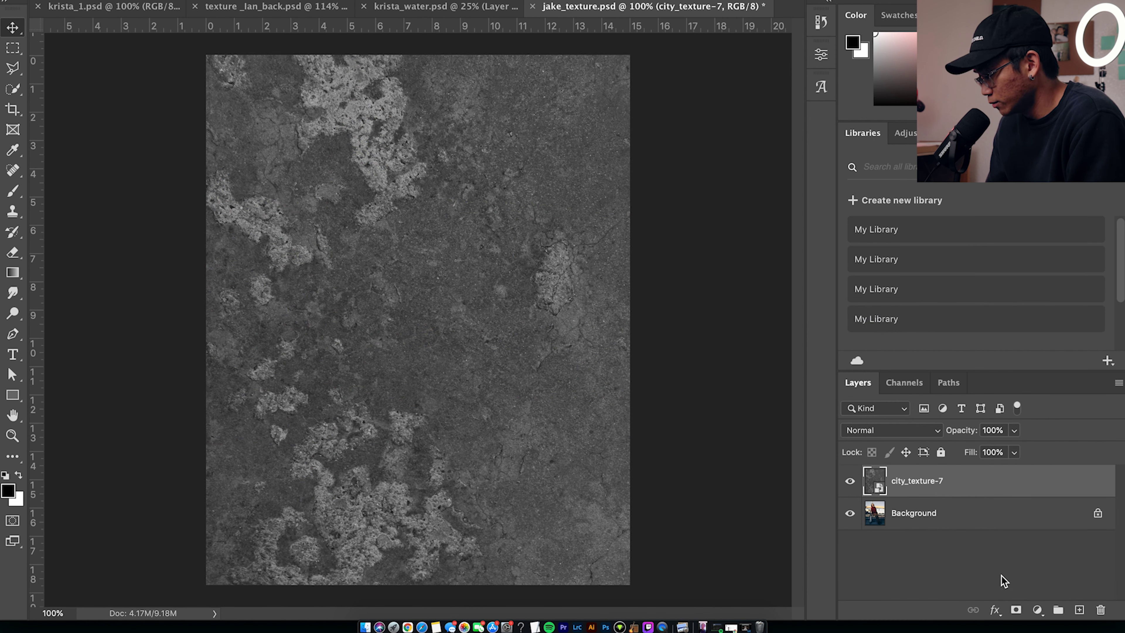
left_click(1037, 611)
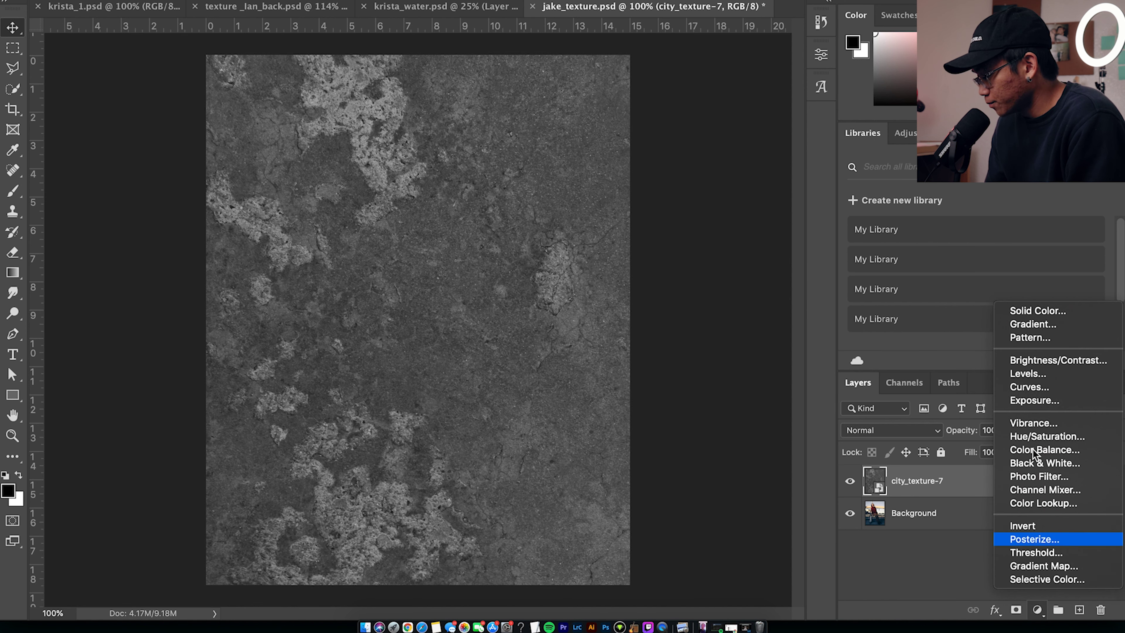
left_click(1056, 361)
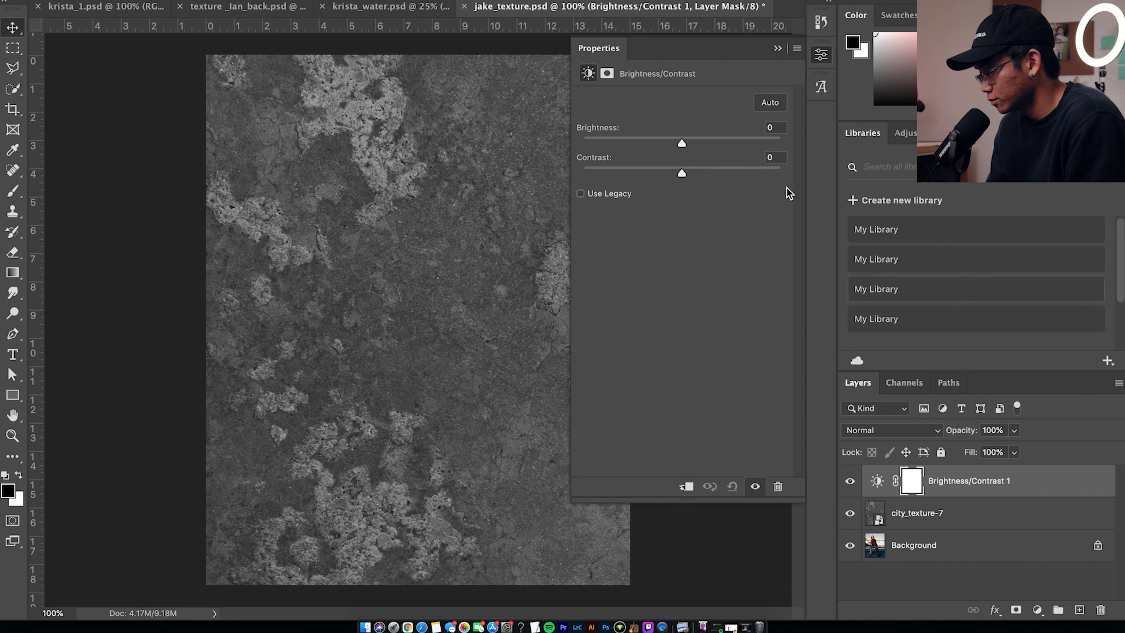
left_click_drag(681, 173, 766, 189)
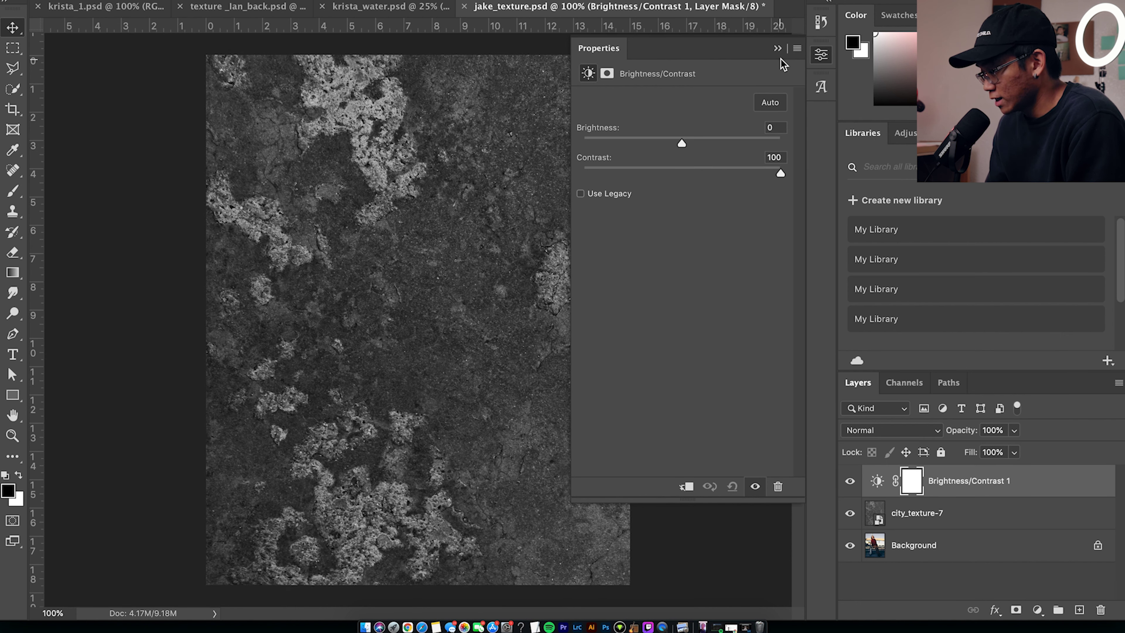
left_click(778, 49)
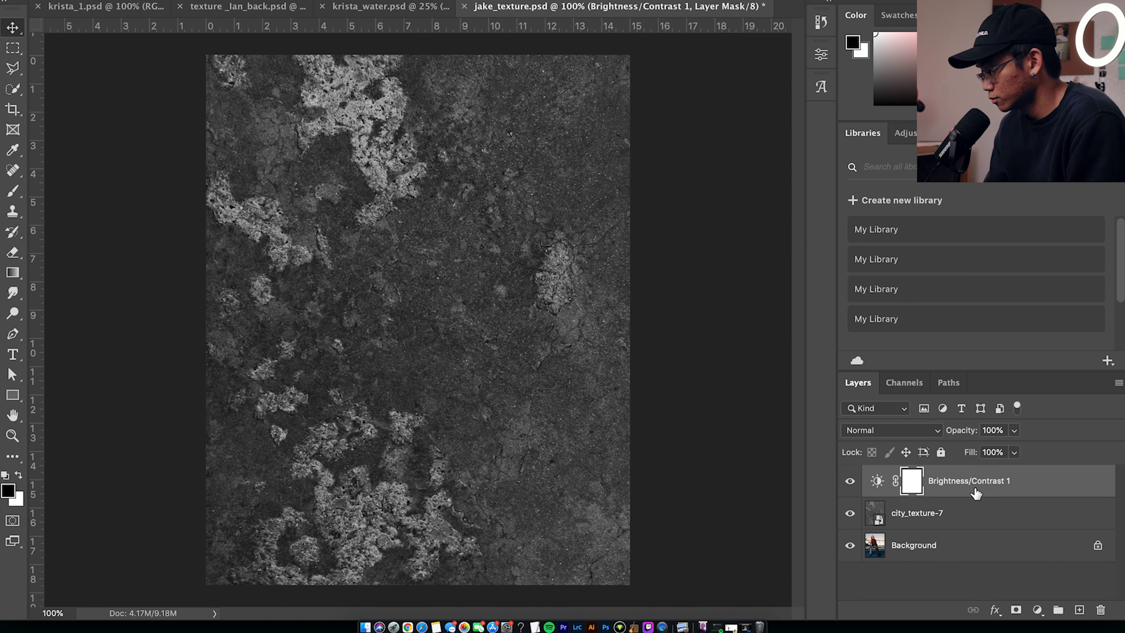
Toggle the texture's visibility to compare, then open the Brightness/Contrast layer's options
left_click(849, 514)
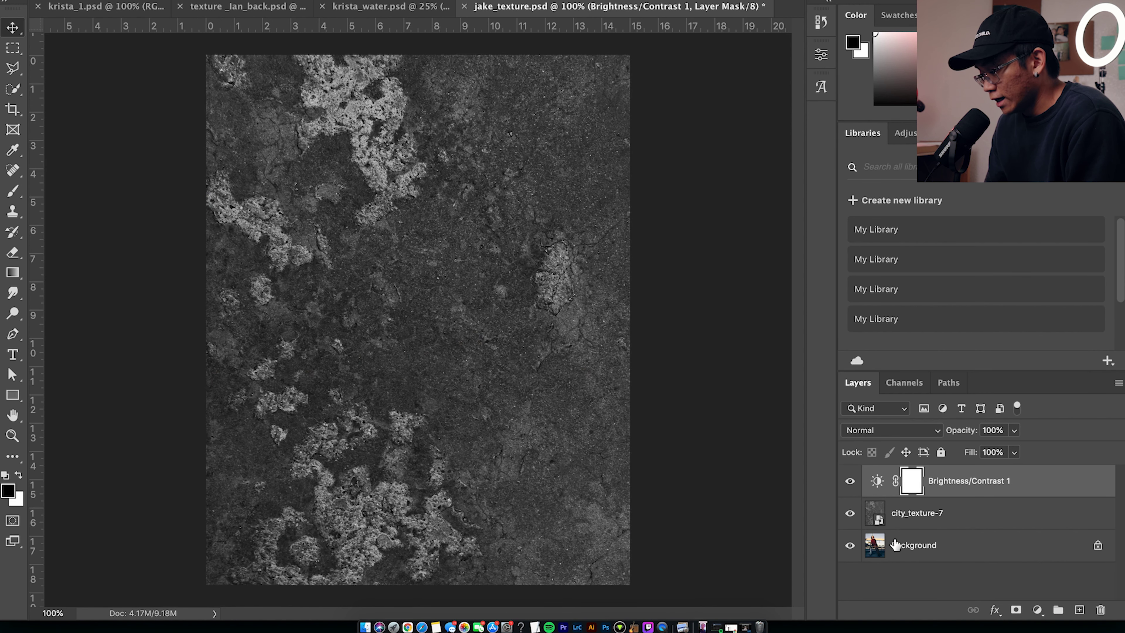
left_click(850, 514)
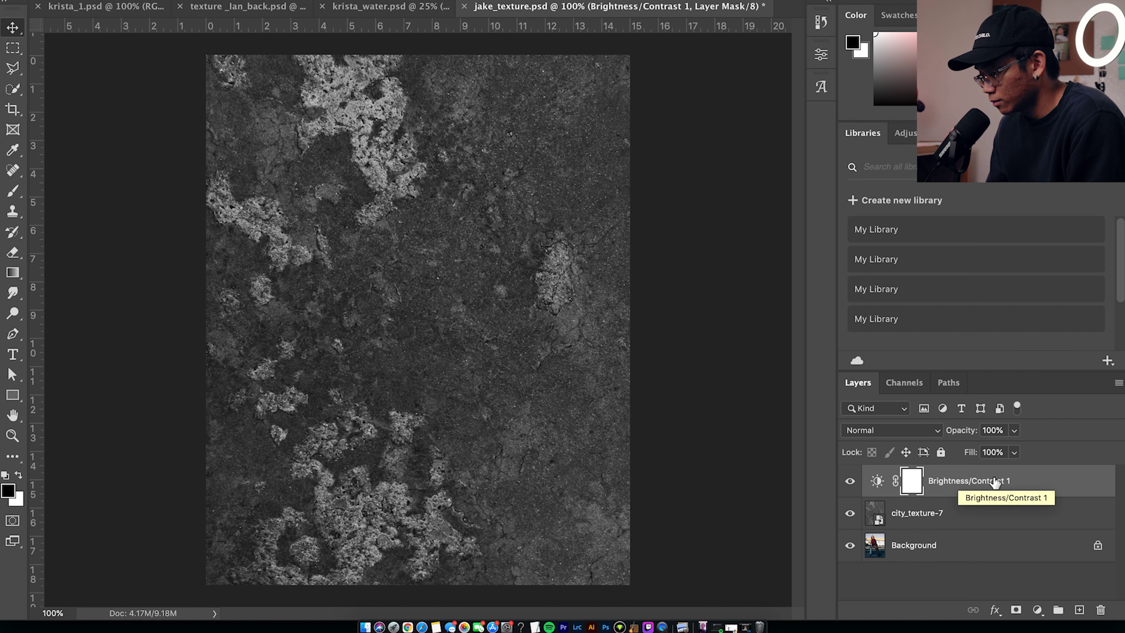
right_click(1030, 483)
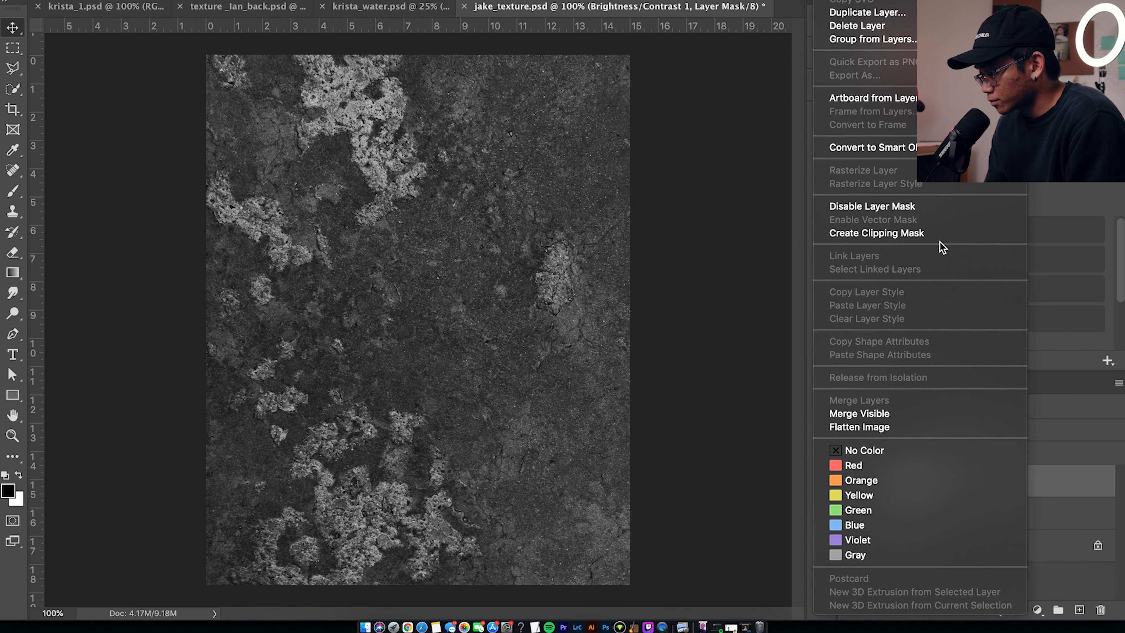
Clip Brightness/Contrast 1 to city_texture-7, compare with it hidden, and select the texture
left_click(911, 234)
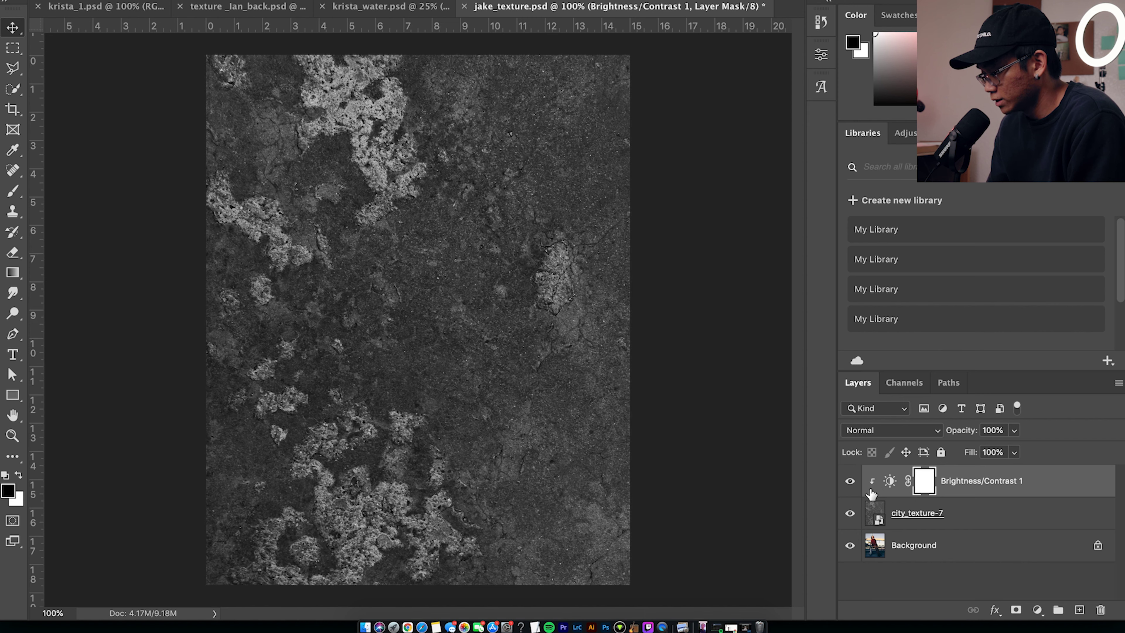
left_click(850, 514)
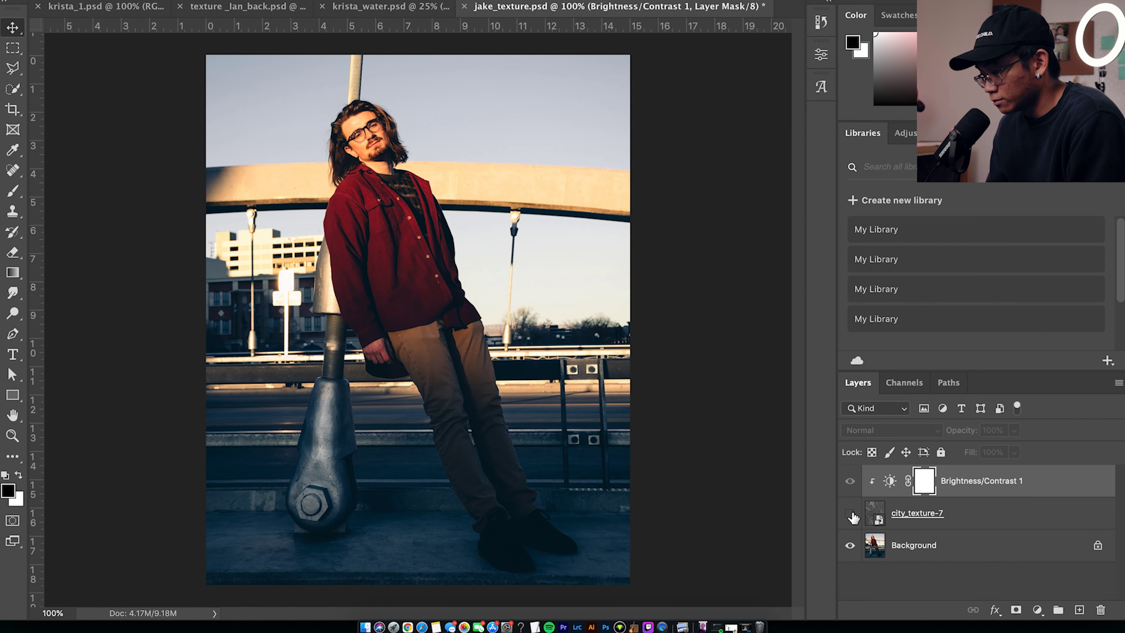
left_click(851, 515)
left_click(851, 514)
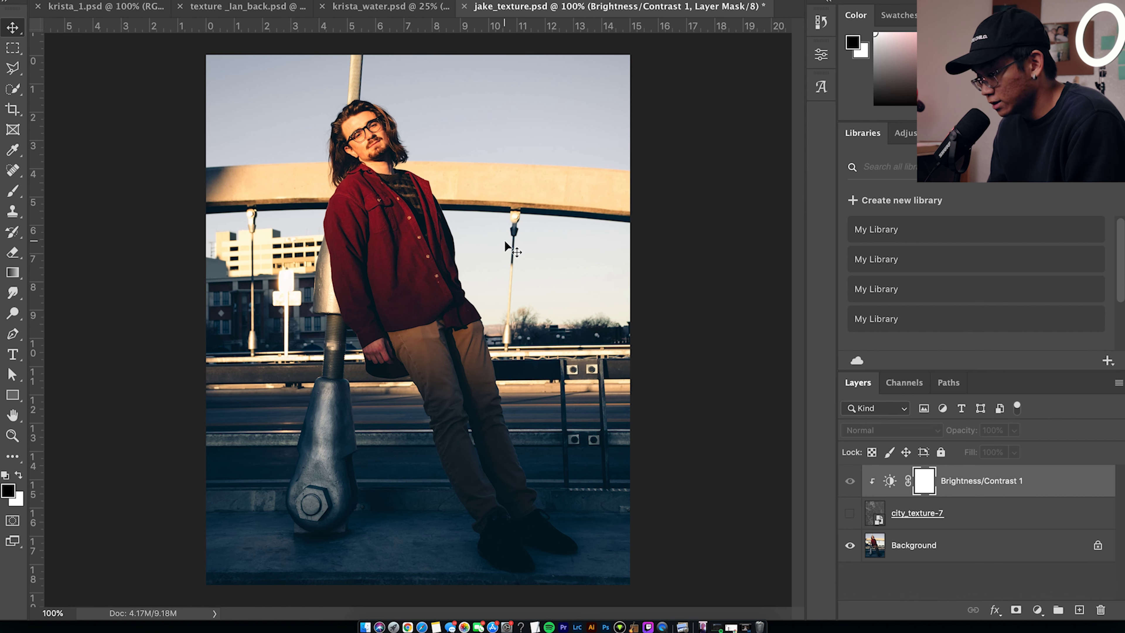
left_click(851, 514)
left_click(917, 514)
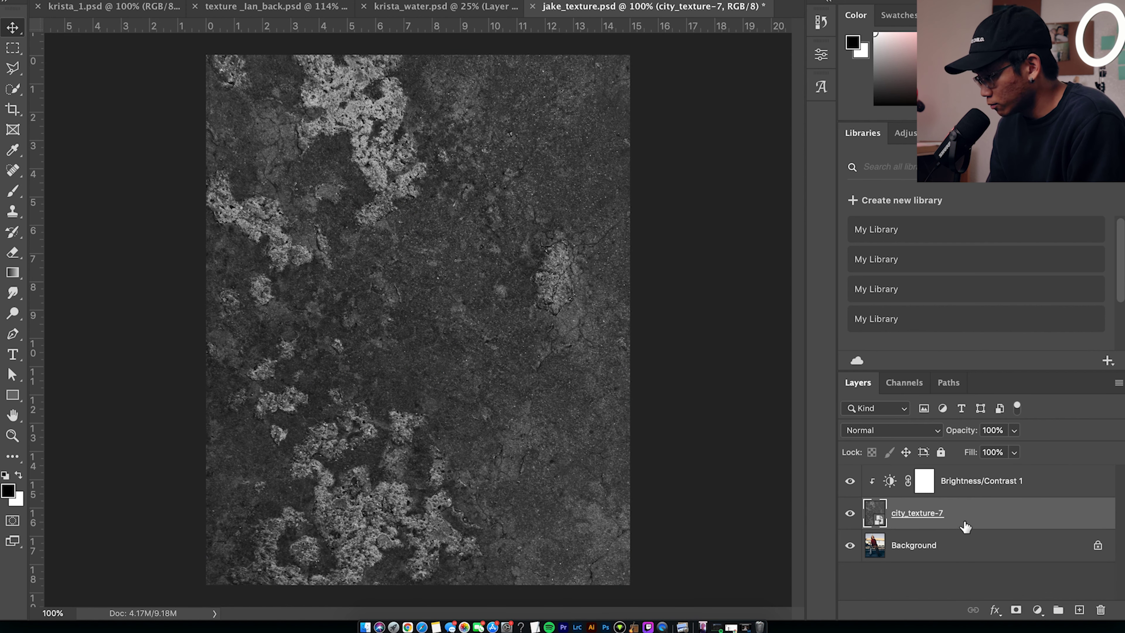
Blend city_texture-7 in Screen mode and toggle the Brightness/Contrast 1 visibility
left_click(899, 437)
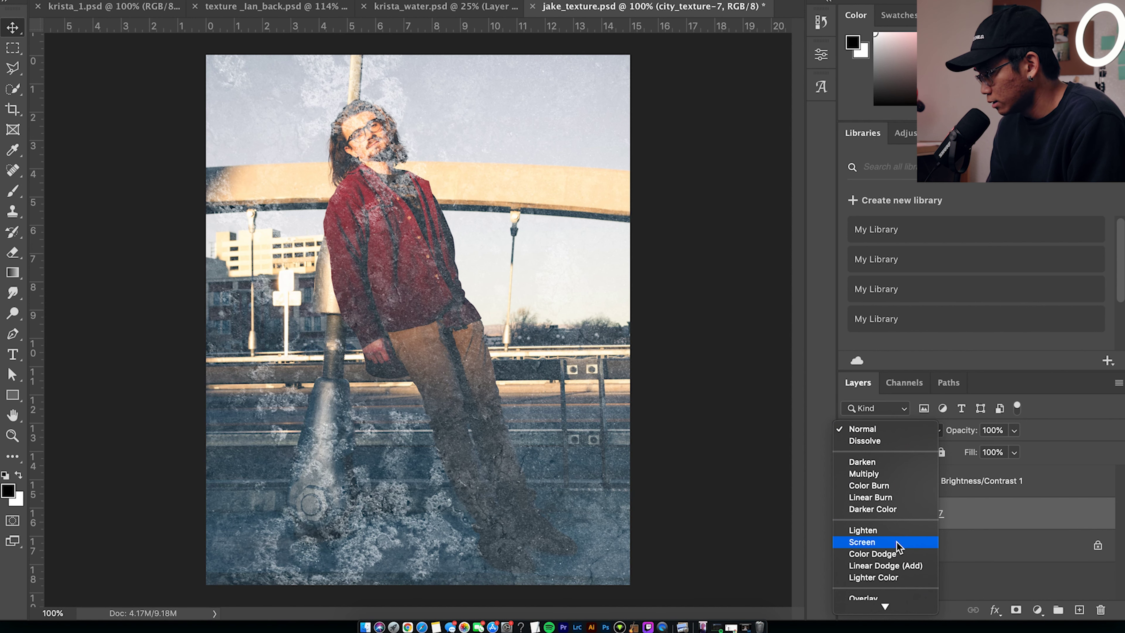
left_click(897, 548)
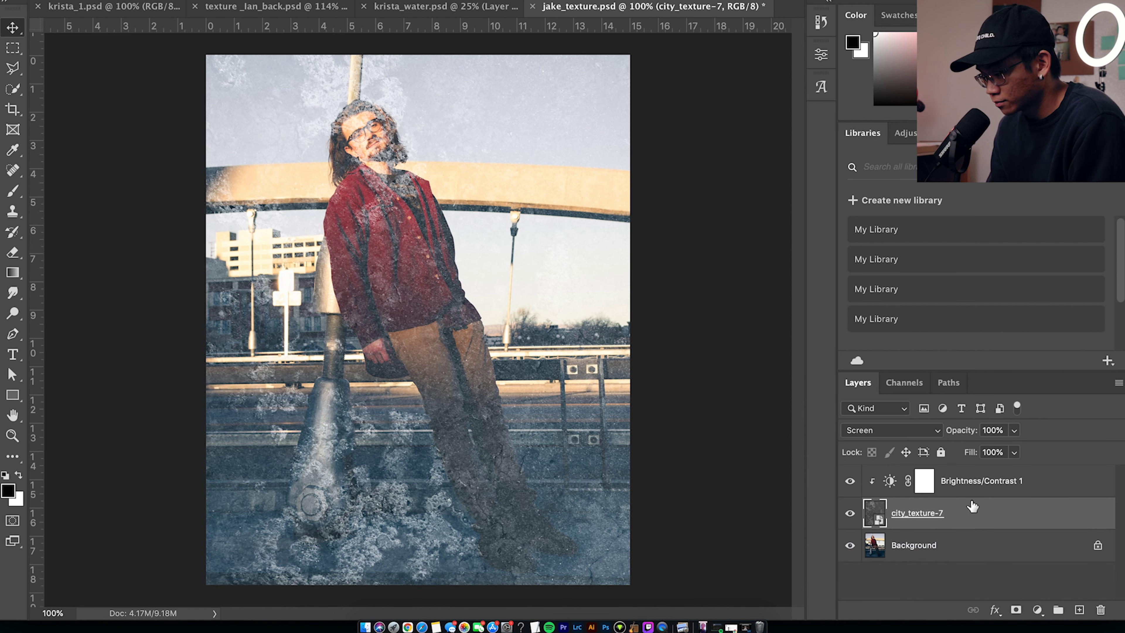
left_click(849, 482)
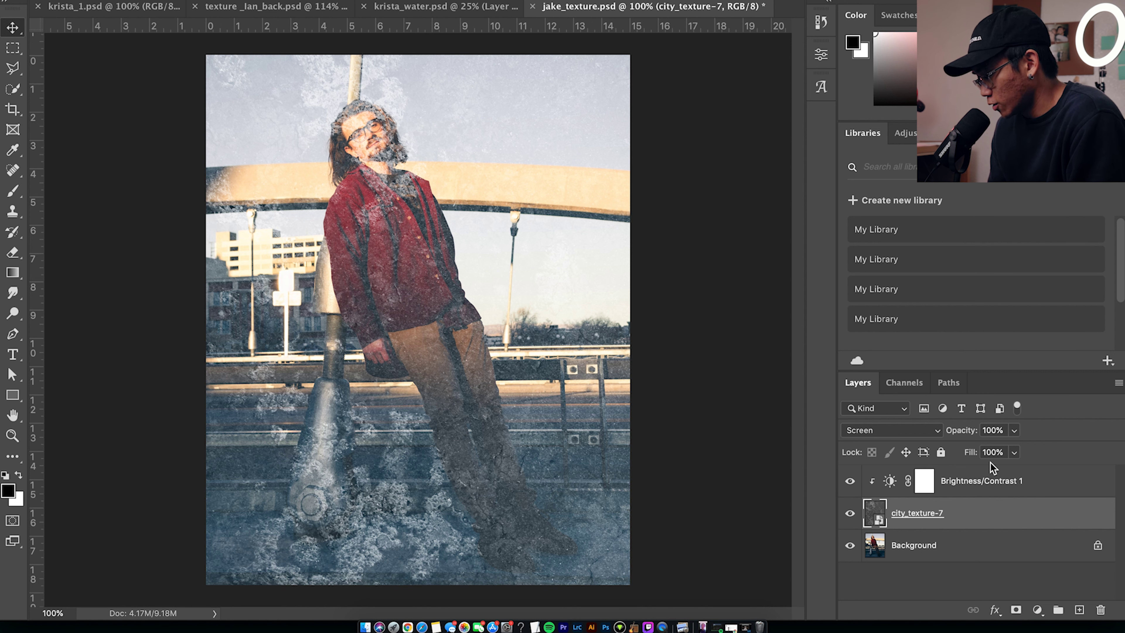
Lower city_texture-7's opacity to 43%, compare with it hidden, and reselect the layer
left_click(1015, 431)
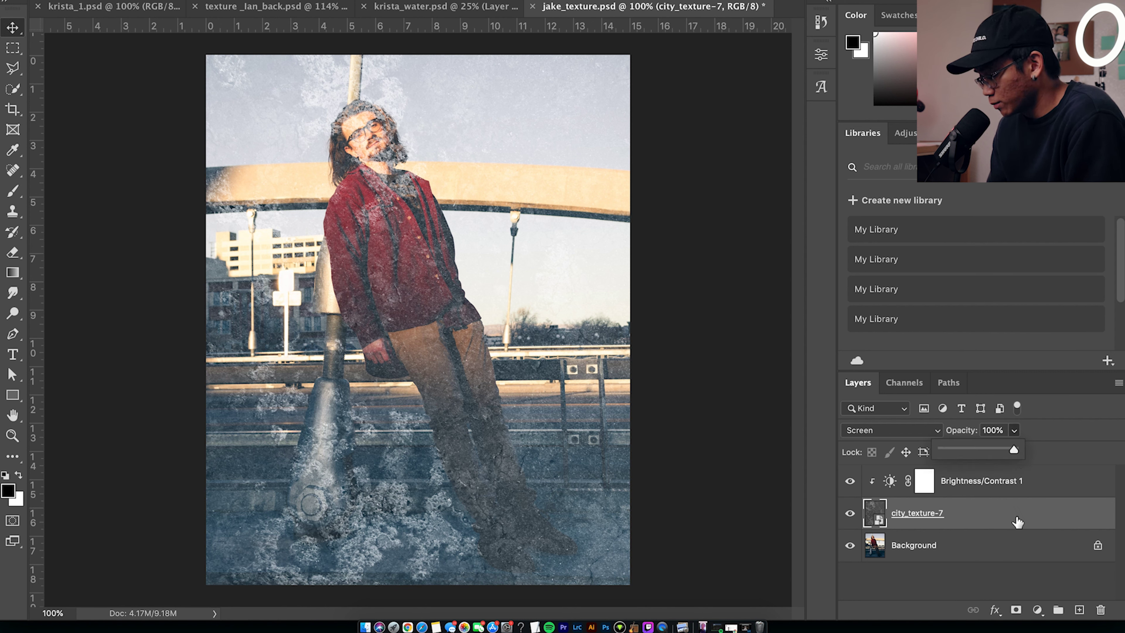
left_click(982, 515)
left_click(1014, 430)
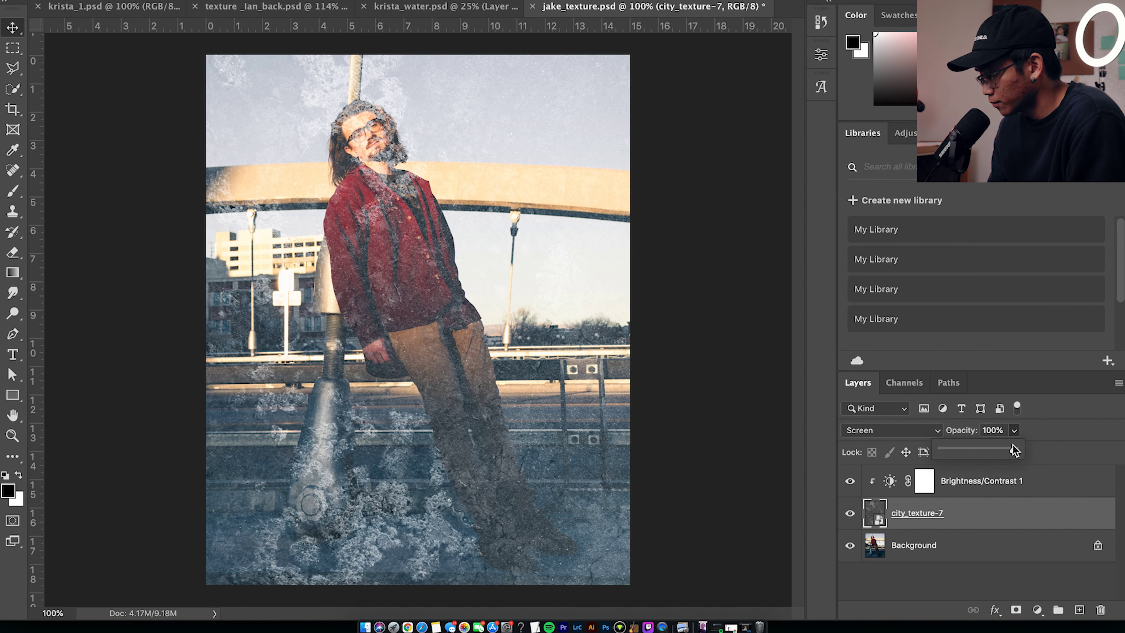
left_click_drag(959, 455, 990, 454)
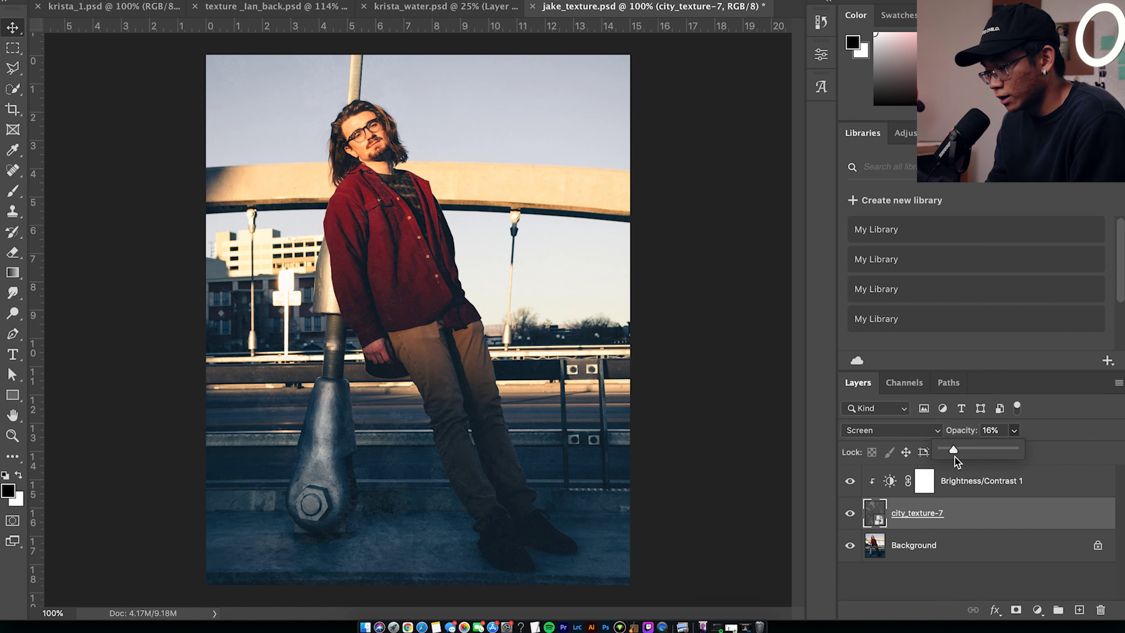
left_click(850, 514)
left_click(850, 515)
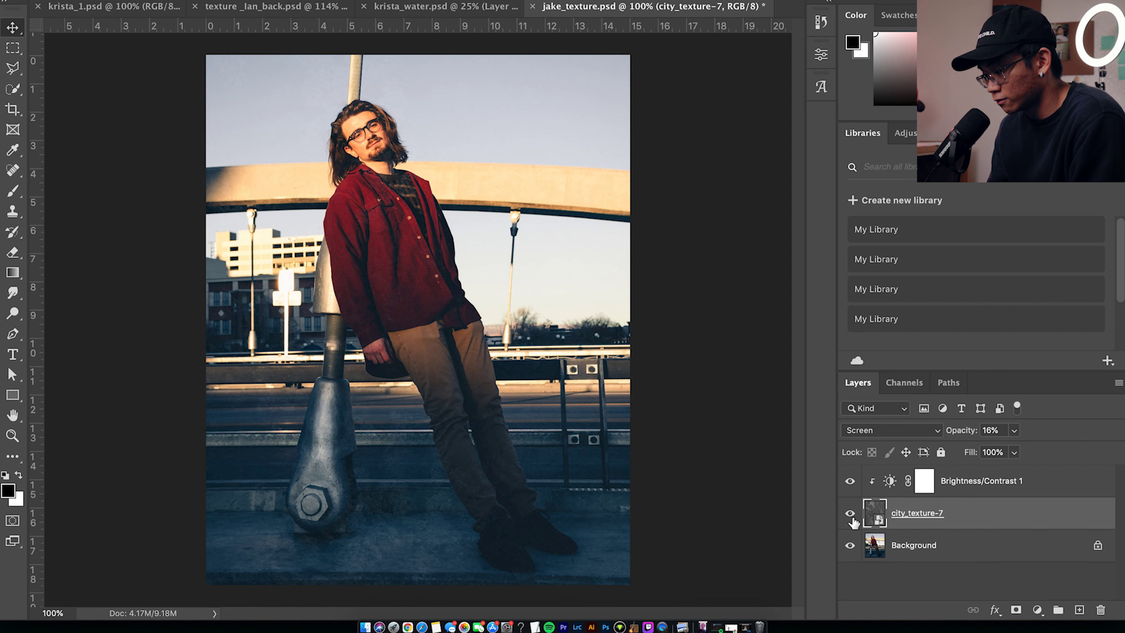
left_click(1015, 431)
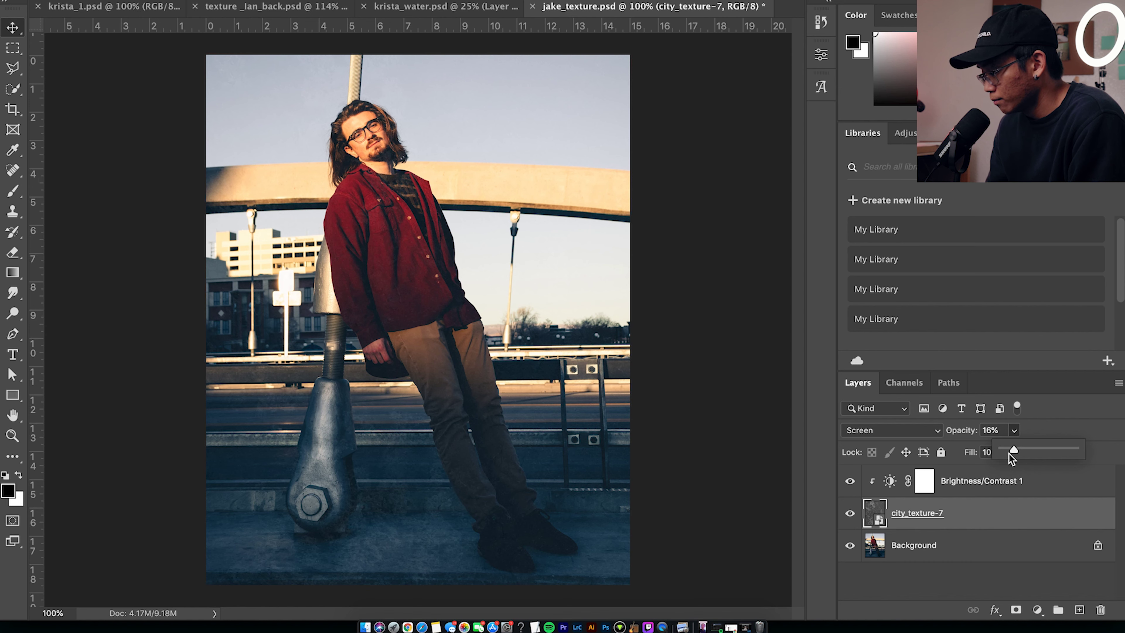
left_click(967, 591)
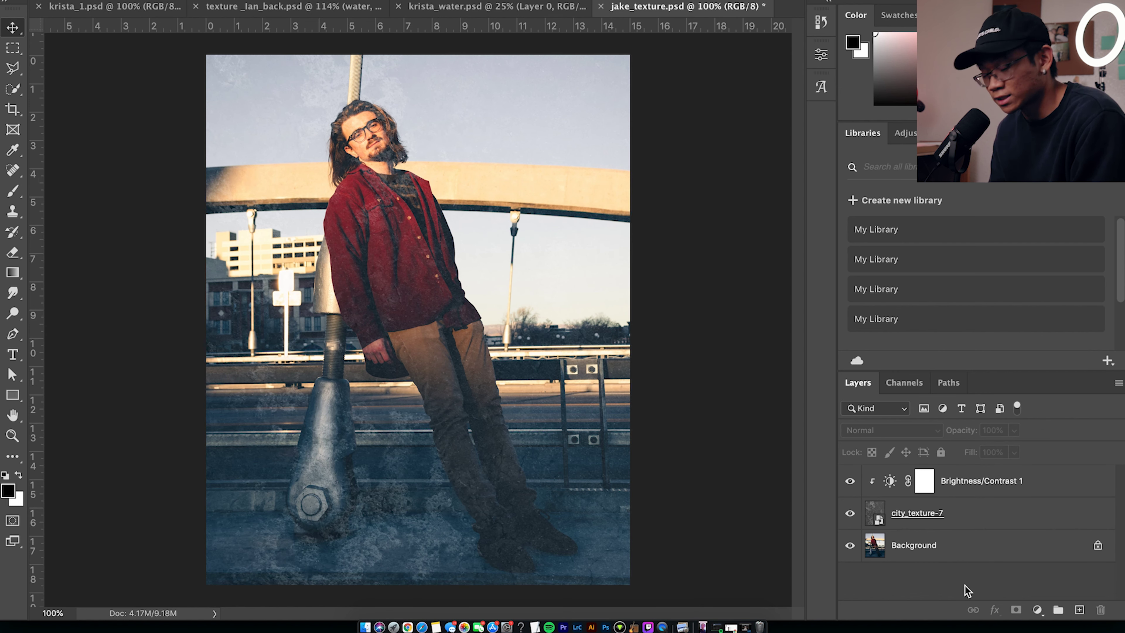
left_click(1003, 515)
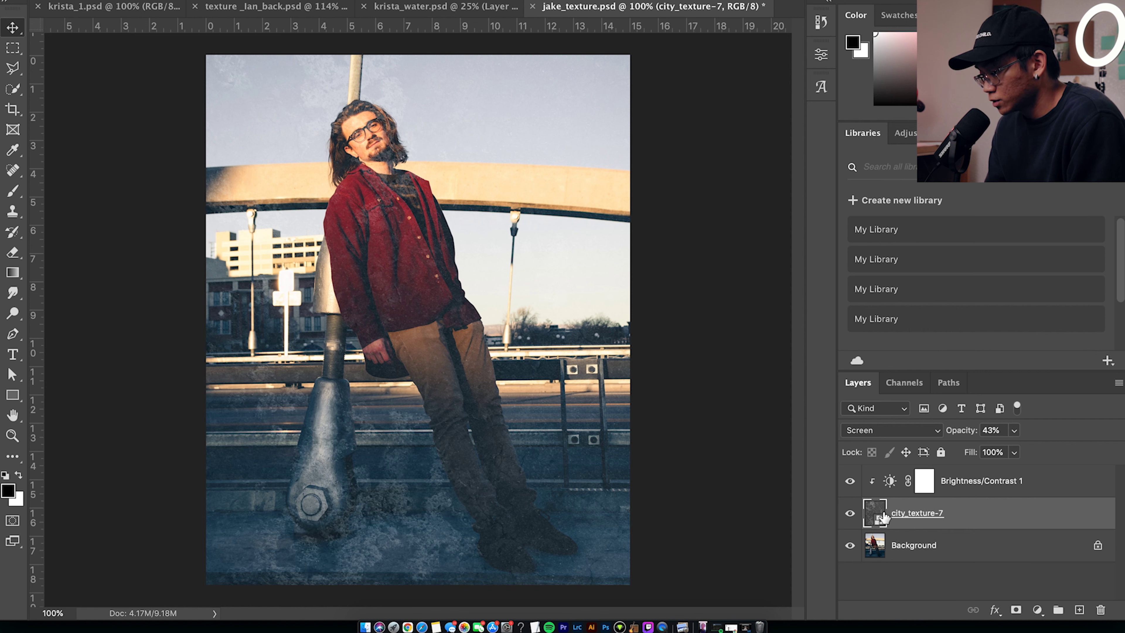
Add a layer mask to city_texture-7 and brush the texture off the shirt and trousers
left_click(1016, 610)
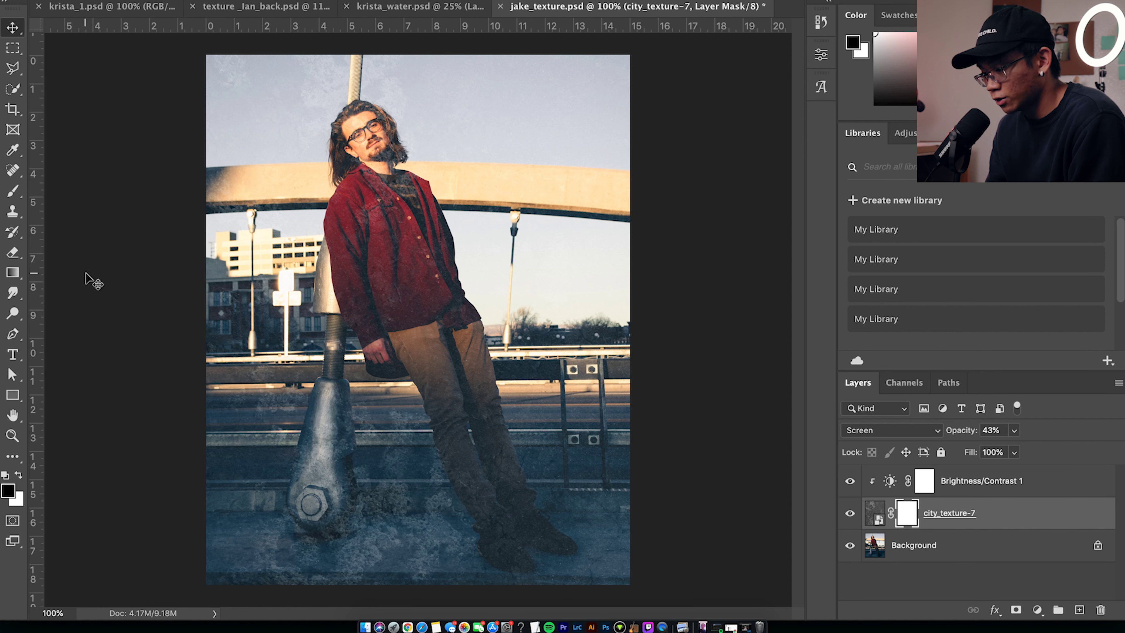
left_click(12, 191)
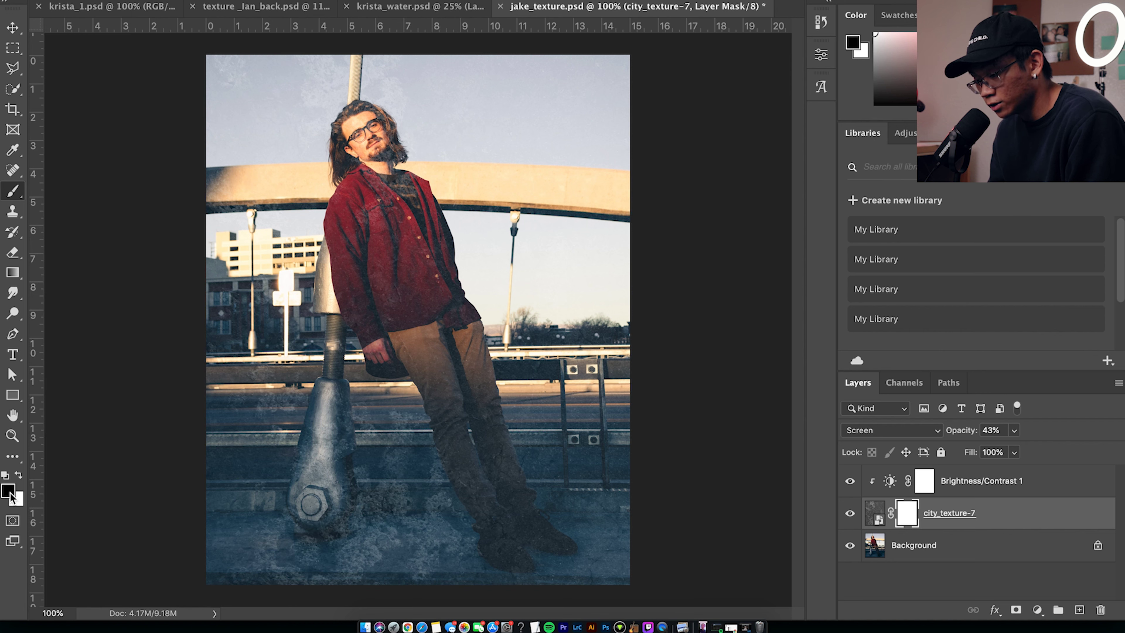
mouse_move(381, 200)
left_mouse_down()
mouse_move(372, 171)
mouse_move(378, 180)
left_mouse_up()
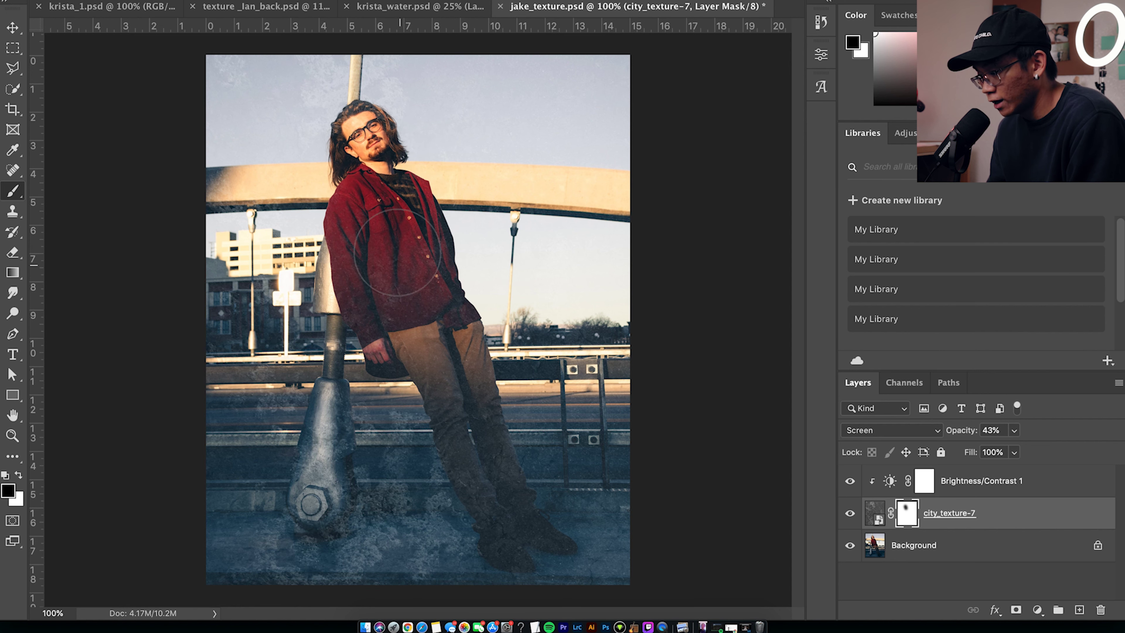
mouse_move(430, 383)
left_mouse_down()
mouse_move(446, 432)
mouse_move(467, 447)
mouse_move(409, 351)
mouse_move(442, 403)
left_mouse_up()
Raise the texture opacity to 100% and mask it off the pole and its base
left_click(1014, 431)
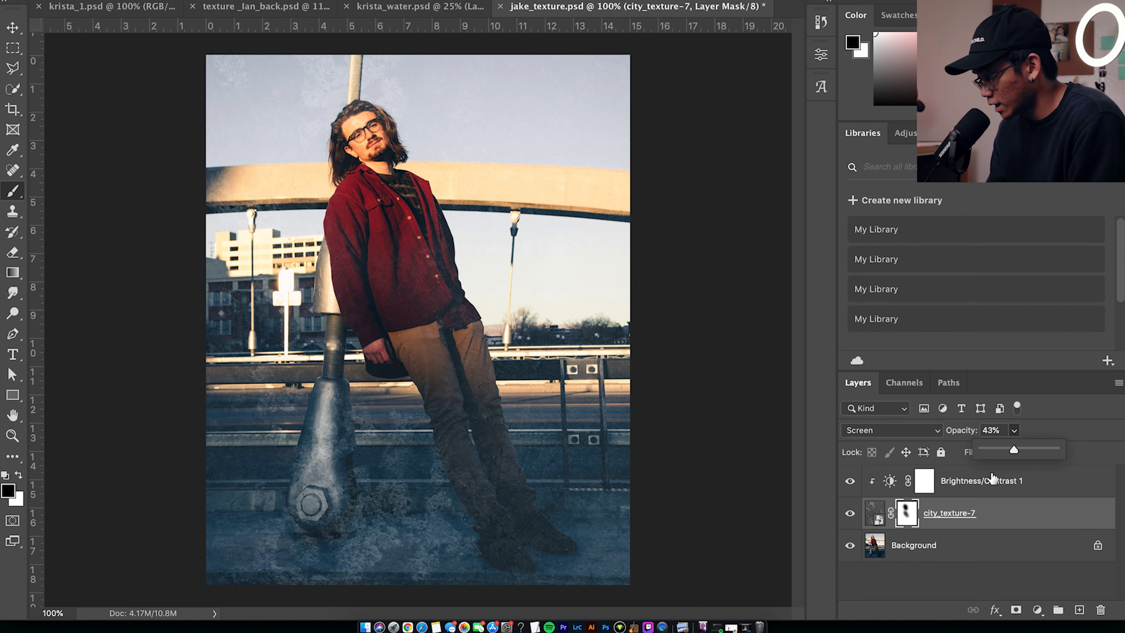
left_click_drag(1015, 452, 1055, 450)
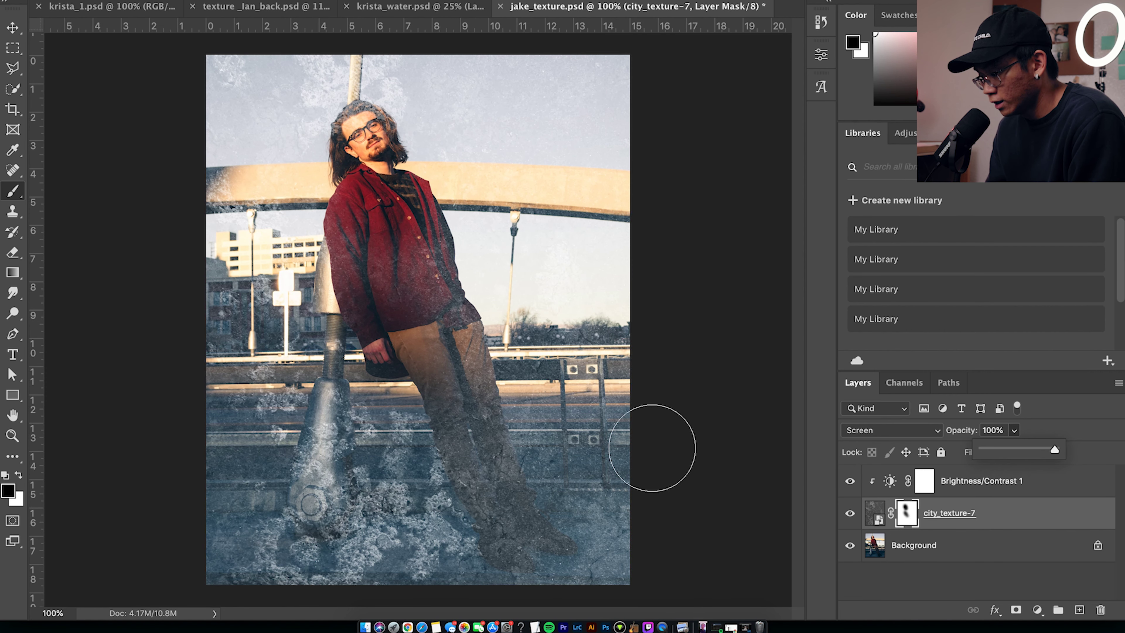
mouse_move(433, 471)
left_mouse_down()
mouse_move(276, 540)
mouse_move(376, 489)
mouse_move(288, 541)
left_mouse_up()
mouse_move(292, 350)
left_mouse_down()
mouse_move(380, 516)
mouse_move(319, 324)
mouse_move(368, 486)
mouse_move(355, 432)
left_mouse_up()
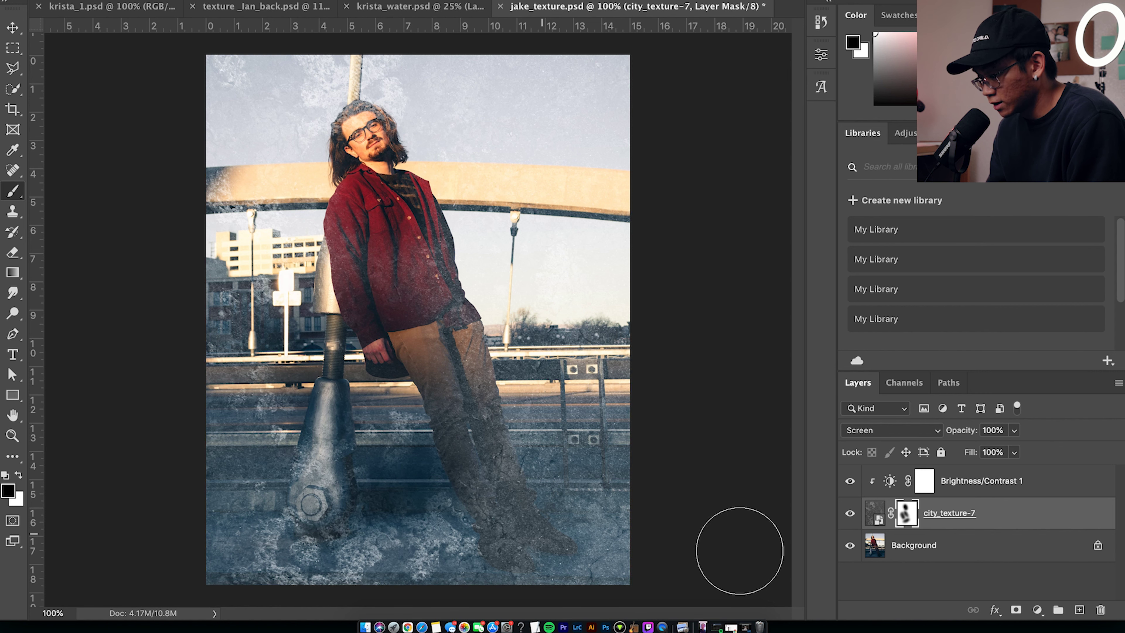
left_click(877, 522)
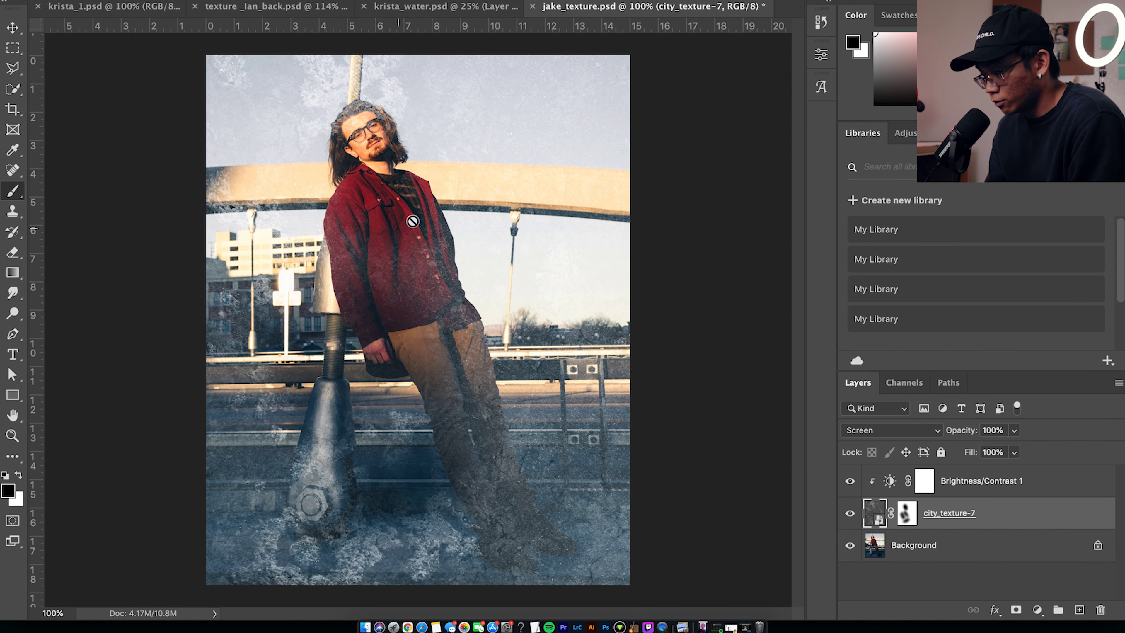
left_click(905, 519)
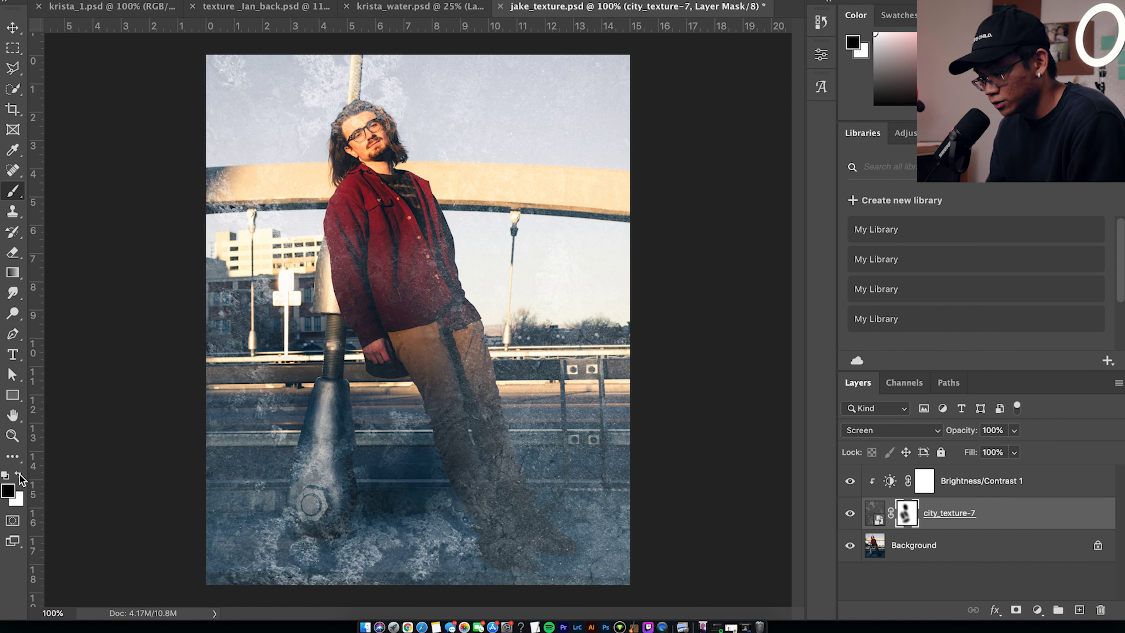
Refine the mask in white and black, keeping texture off the pole, legs, jacket and bolt
left_click(20, 475)
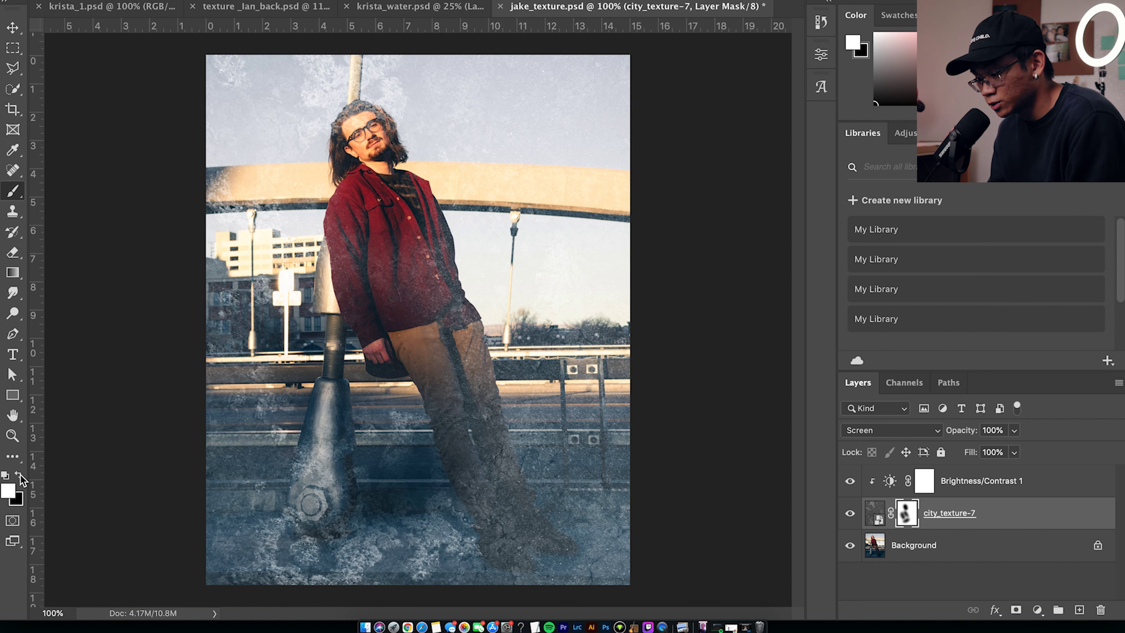
mouse_move(407, 485)
left_mouse_down()
mouse_move(335, 510)
mouse_move(415, 486)
mouse_move(475, 487)
mouse_move(335, 501)
mouse_move(466, 443)
left_mouse_up()
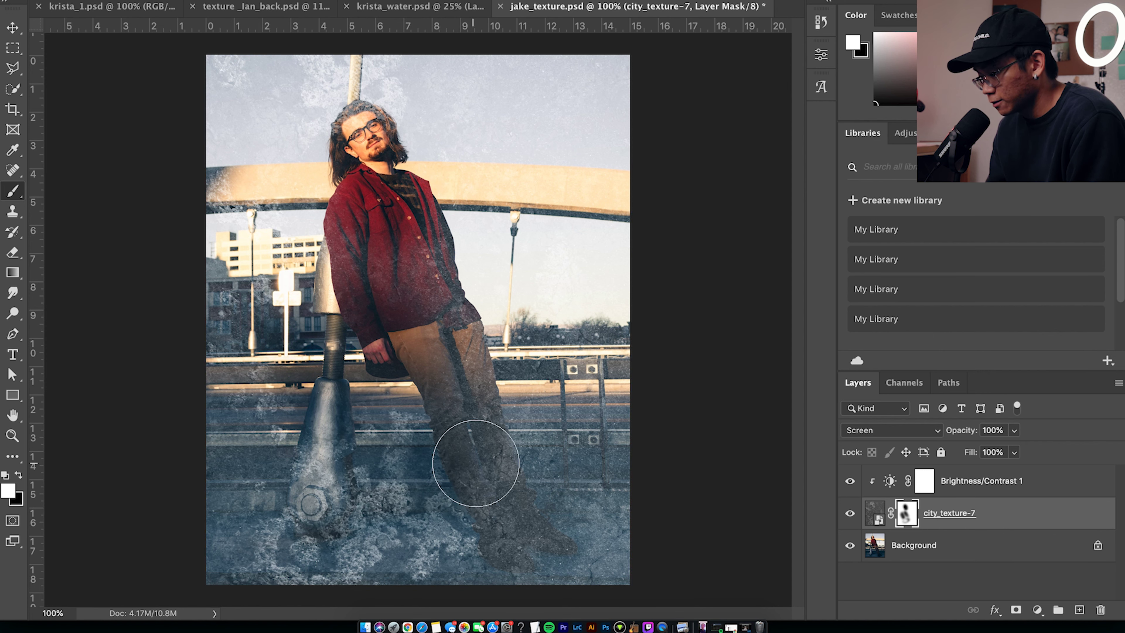
key("x")
mouse_move(302, 410)
left_mouse_down()
mouse_move(332, 456)
mouse_move(498, 472)
mouse_move(349, 195)
mouse_move(445, 295)
mouse_move(390, 170)
mouse_move(377, 172)
mouse_move(446, 350)
mouse_move(528, 498)
mouse_move(598, 574)
mouse_move(503, 491)
mouse_move(569, 572)
left_mouse_up()
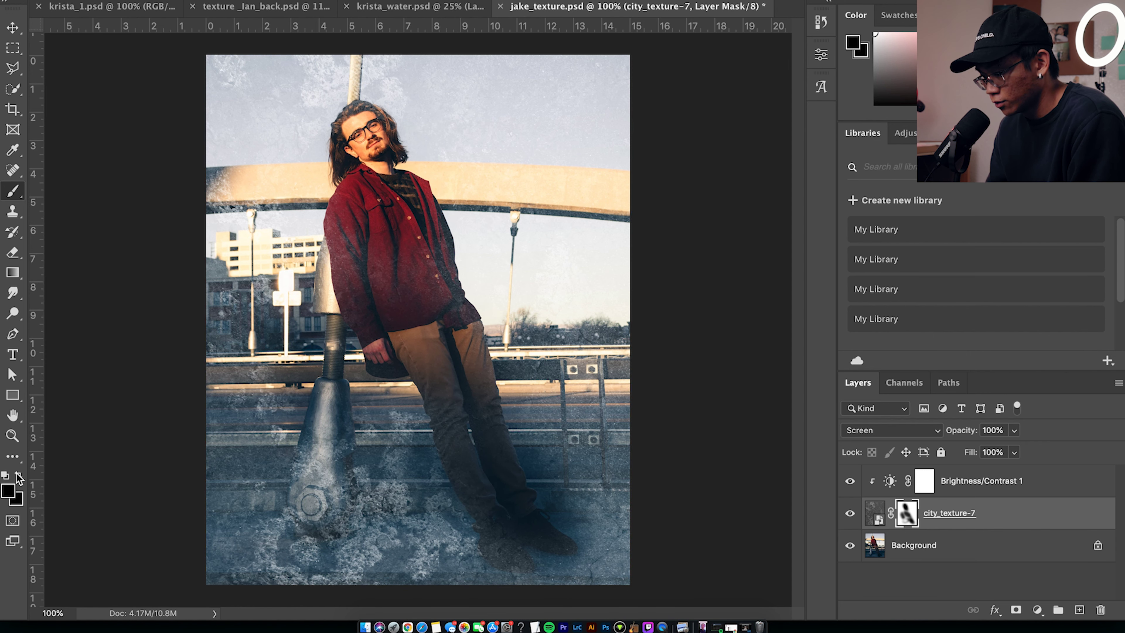
left_click(350, 525)
Set the texture opacity to 46% and toggle its visibility to compare
left_click(1014, 430)
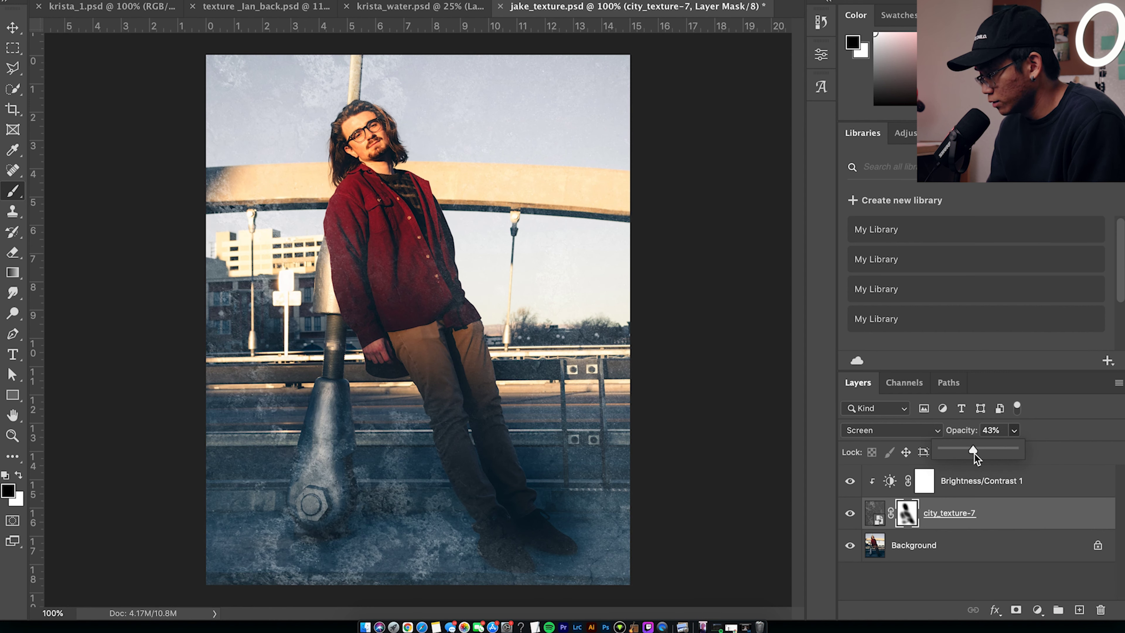
left_click_drag(972, 450, 974, 450)
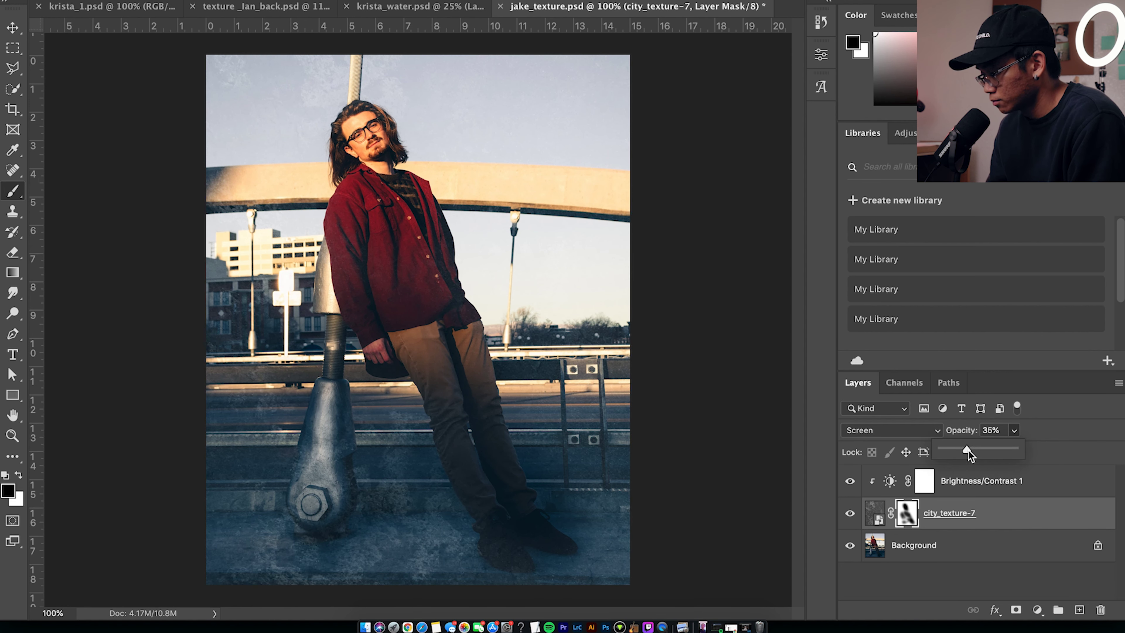
left_click(1065, 442)
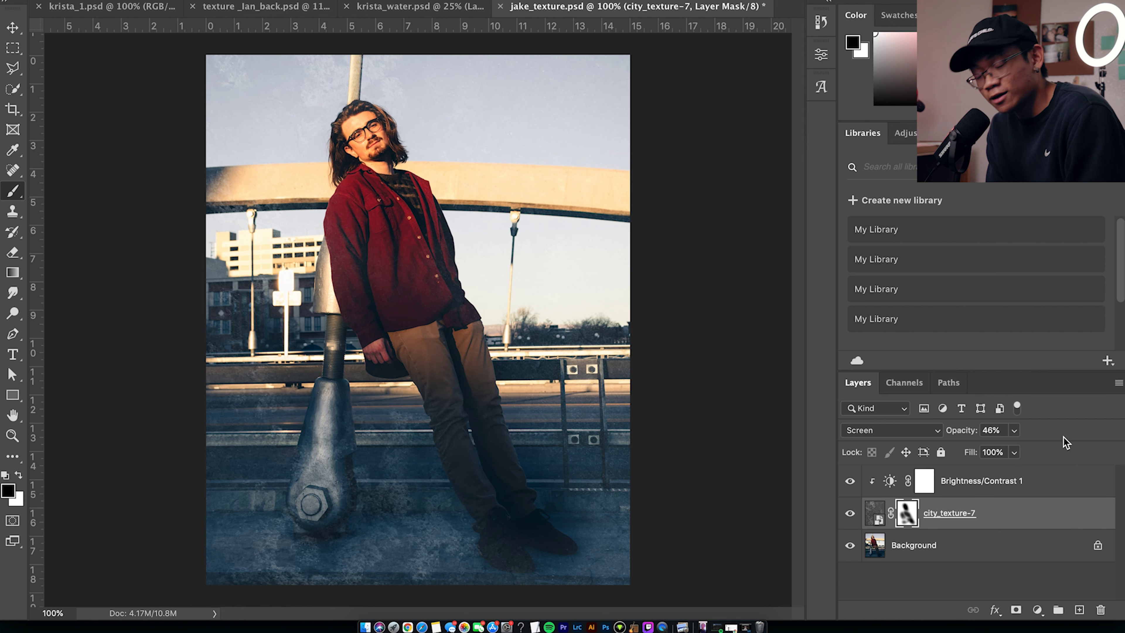
left_click(849, 513)
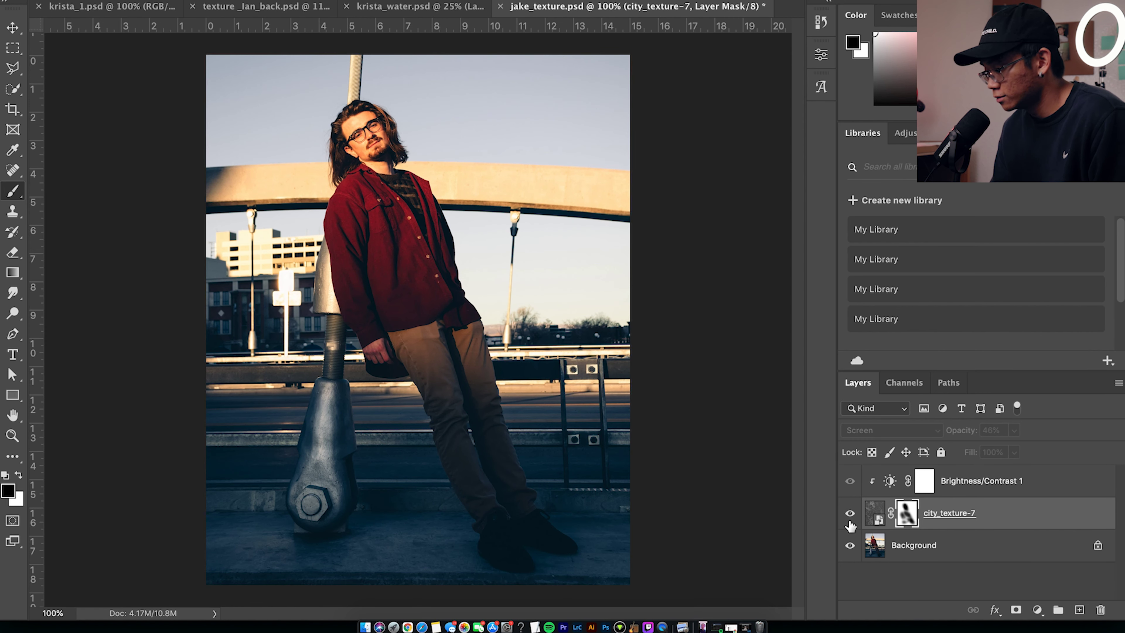
left_click(849, 512)
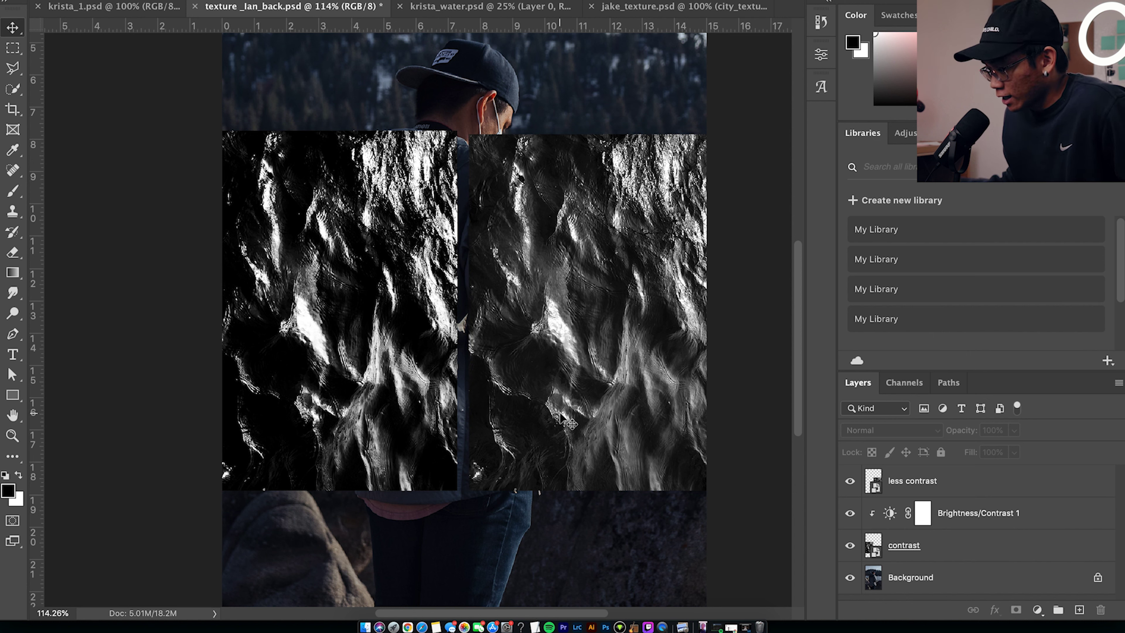
Select the less contrast and contrast layers and toggle the Brightness/Contrast adjustment to compare
left_click(577, 249)
left_click(412, 272)
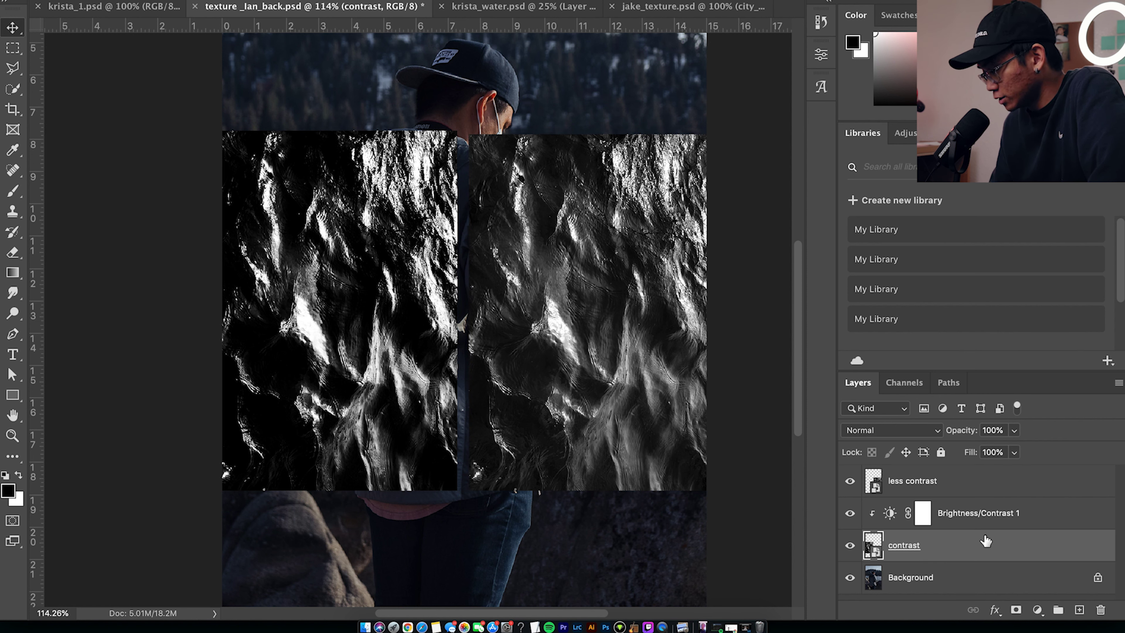
left_click(849, 514)
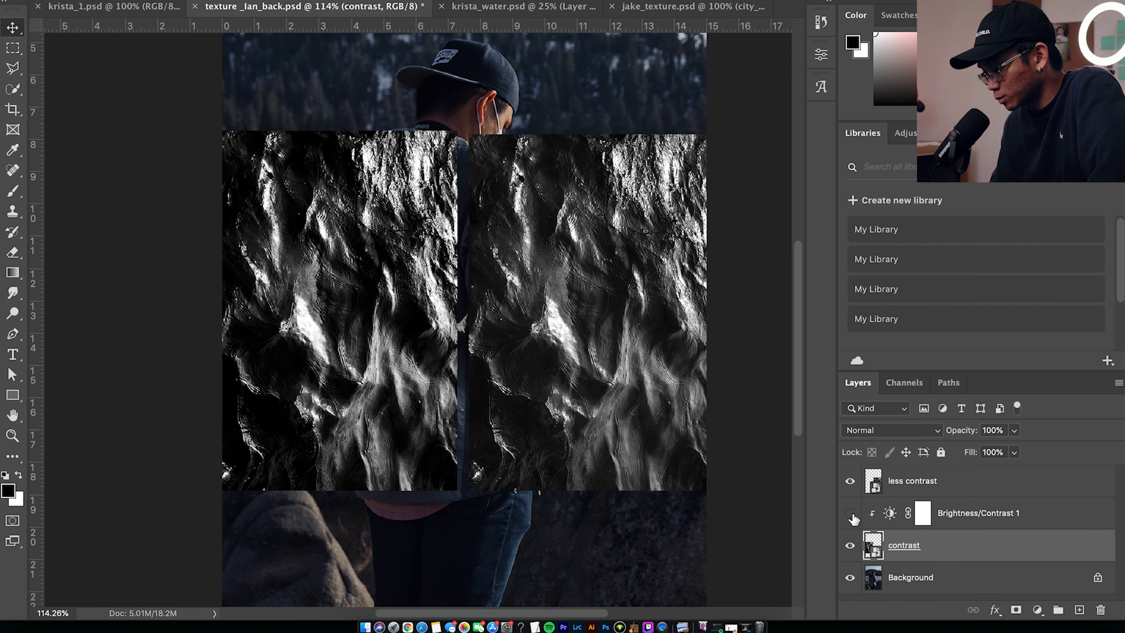
left_click(850, 514)
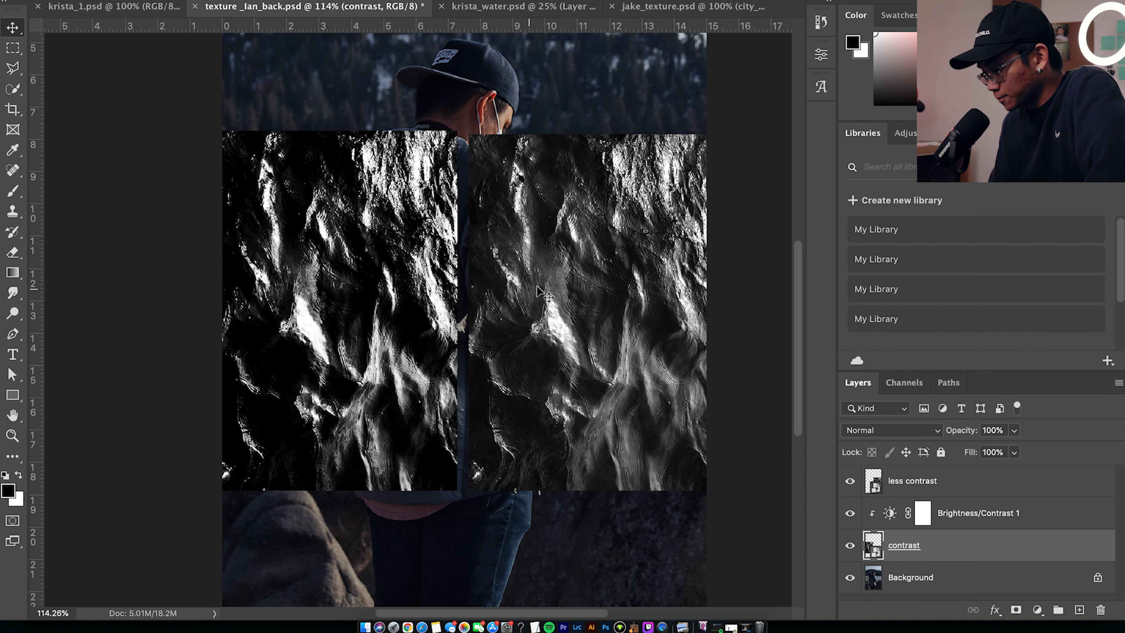
Move the two water textures side by side over the figure
left_click_drag(509, 173, 534, 289)
left_click_drag(372, 265, 414, 244)
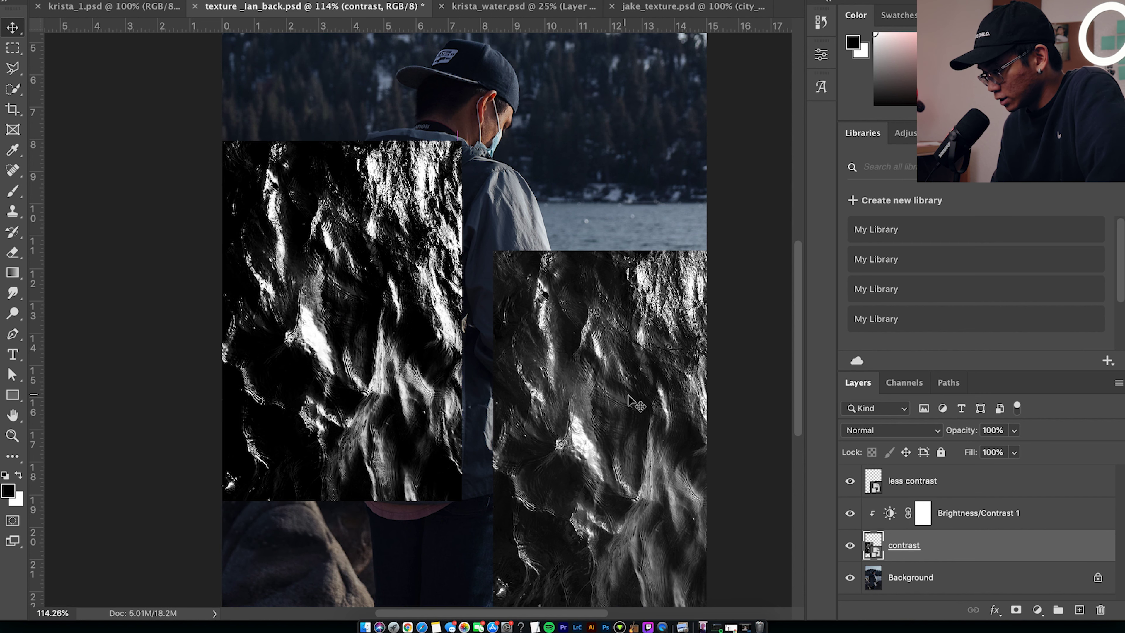
left_click_drag(629, 376, 608, 291)
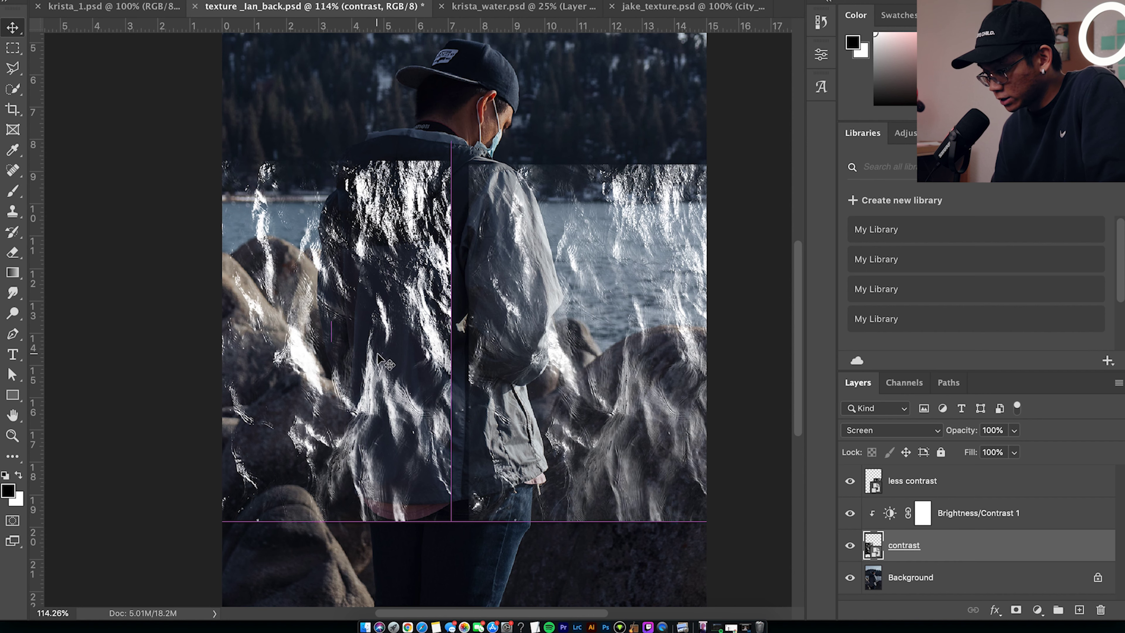
Shift the contrast texture about 0.35 in right so it sits flush against the right texture
left_click_drag(366, 367, 388, 374)
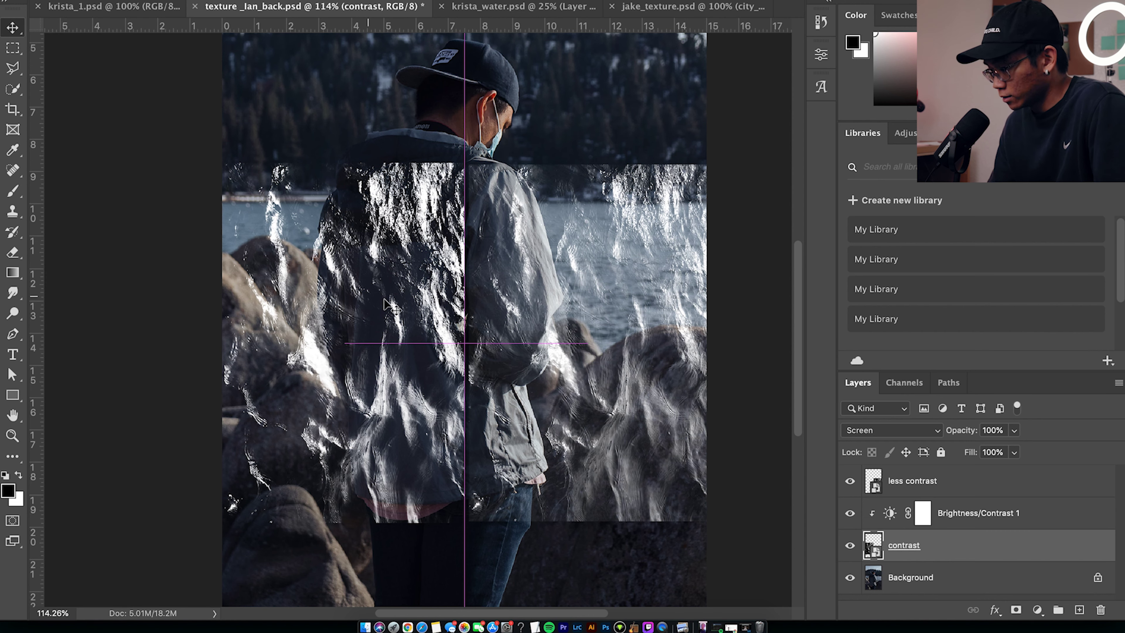
key("alt+bracketright")
Delete the contrast and Brightness/Contrast 1 layers, then start scaling 'less contrast' over the photo
key("alt+bracketleft")
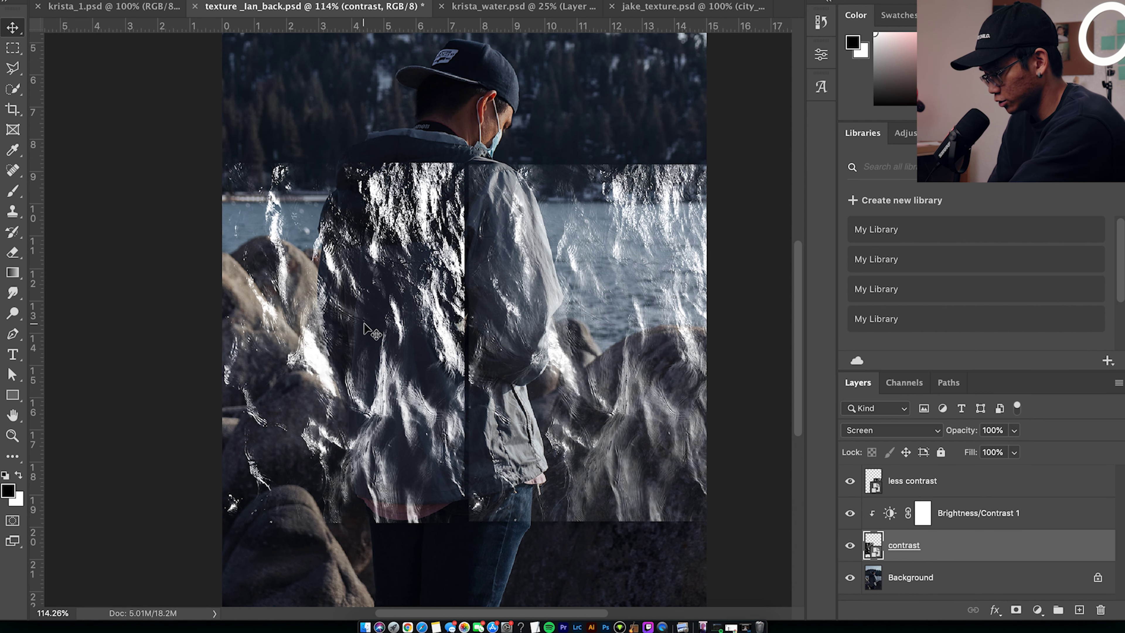
key("BackSpace")
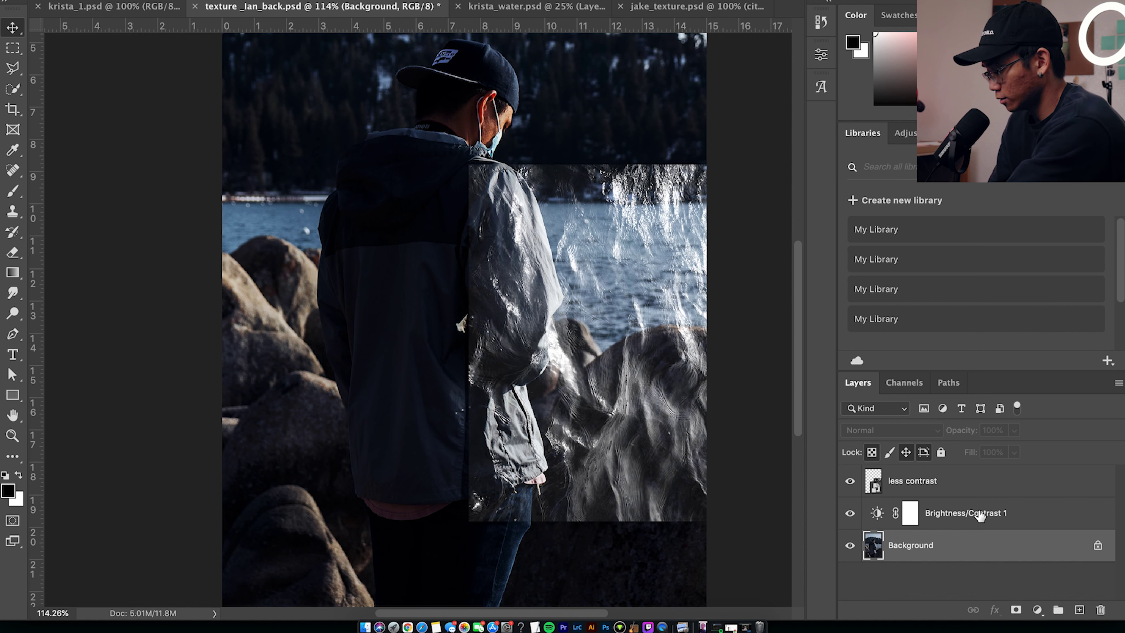
left_click(980, 515)
left_click_drag(608, 303, 527, 262)
left_click(970, 515)
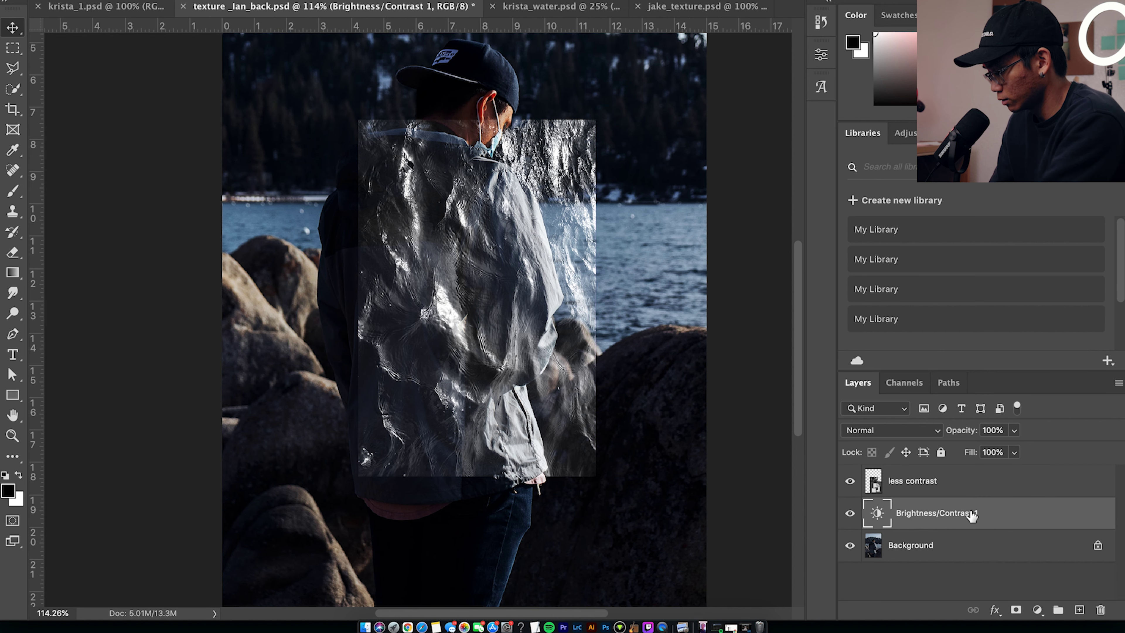
key("Delete")
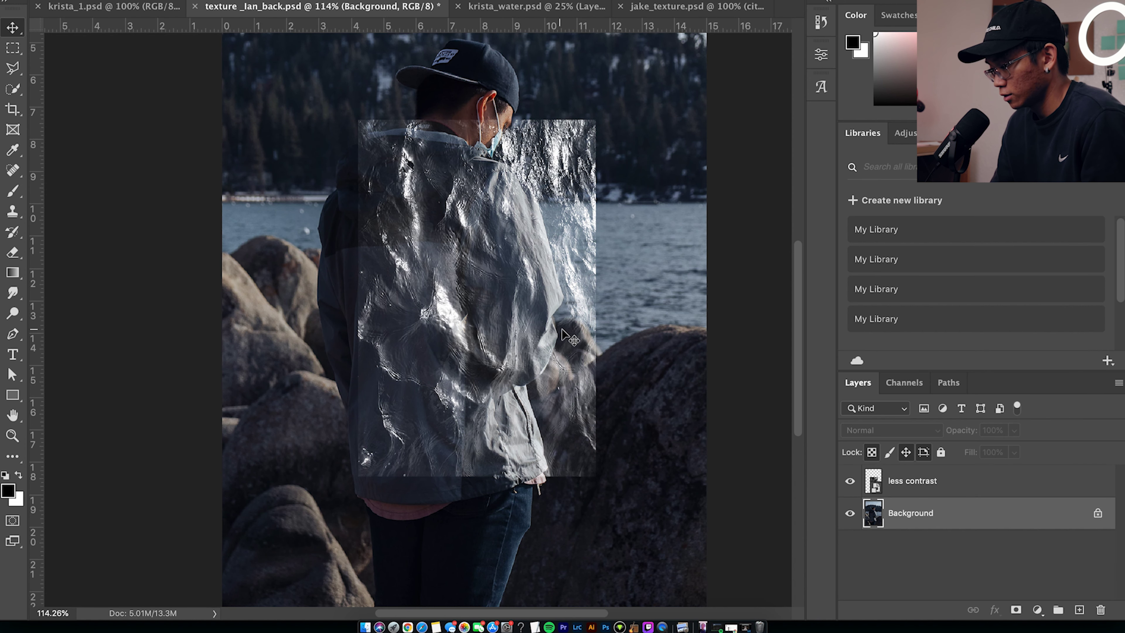
left_click(502, 299)
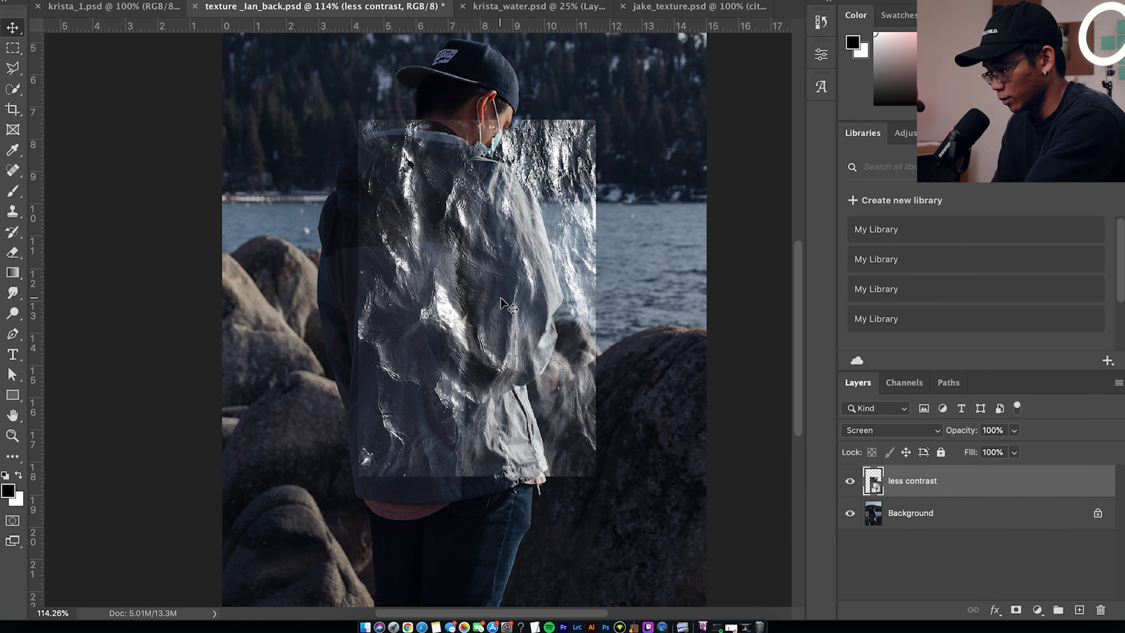
key("super+t")
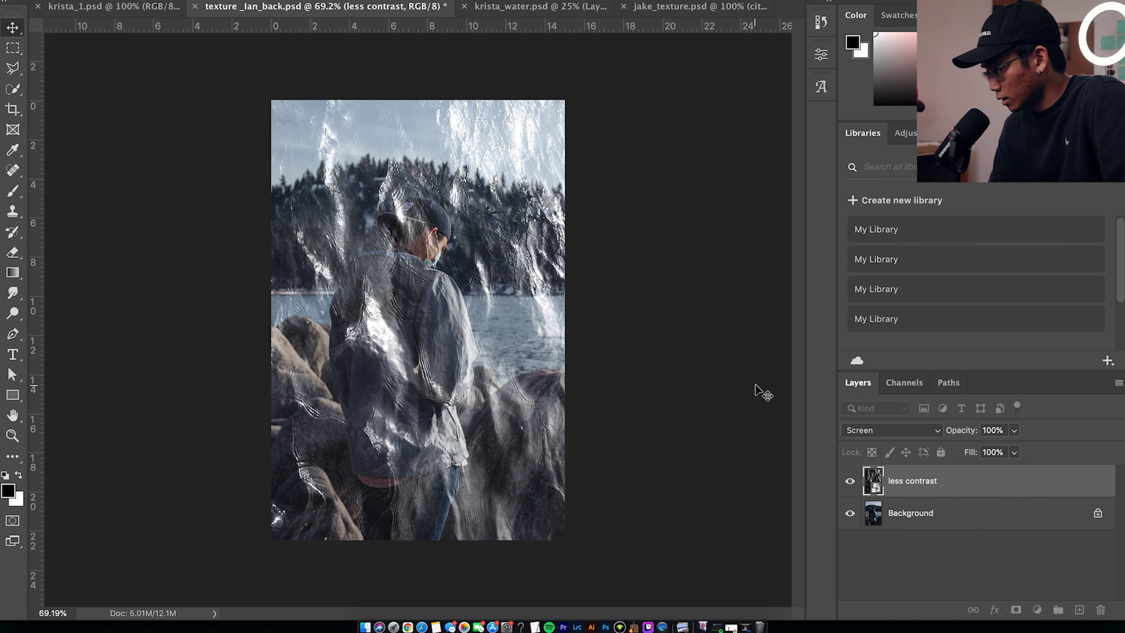
Add a layer mask to 'less contrast' and paint black over the man's head, cap and shoulders
key("b")
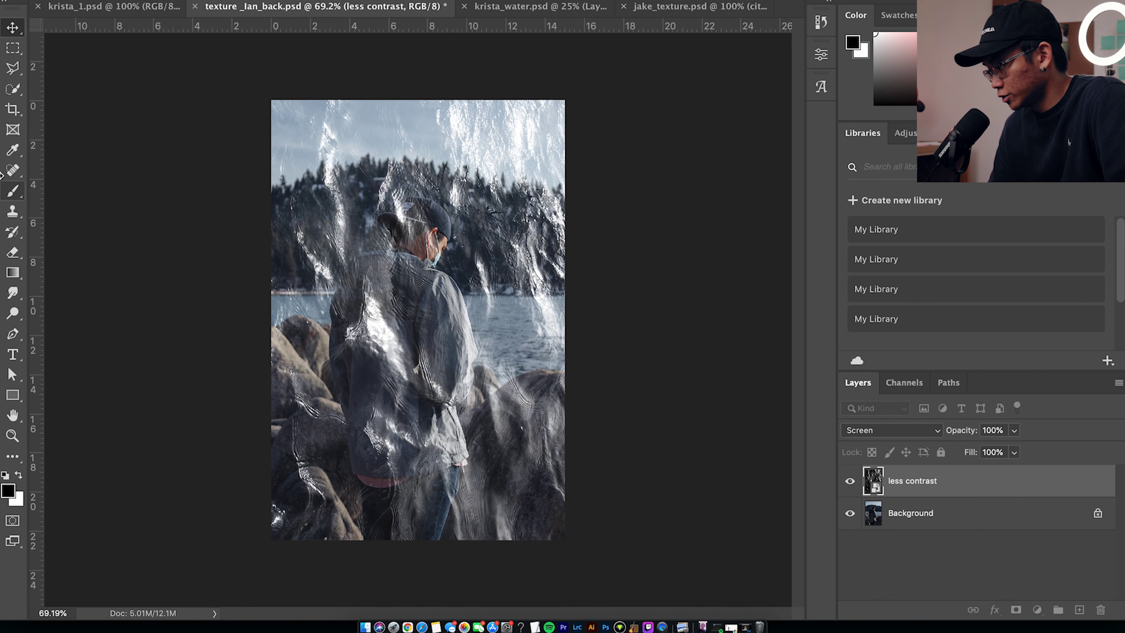
key("ctrl+alt+m")
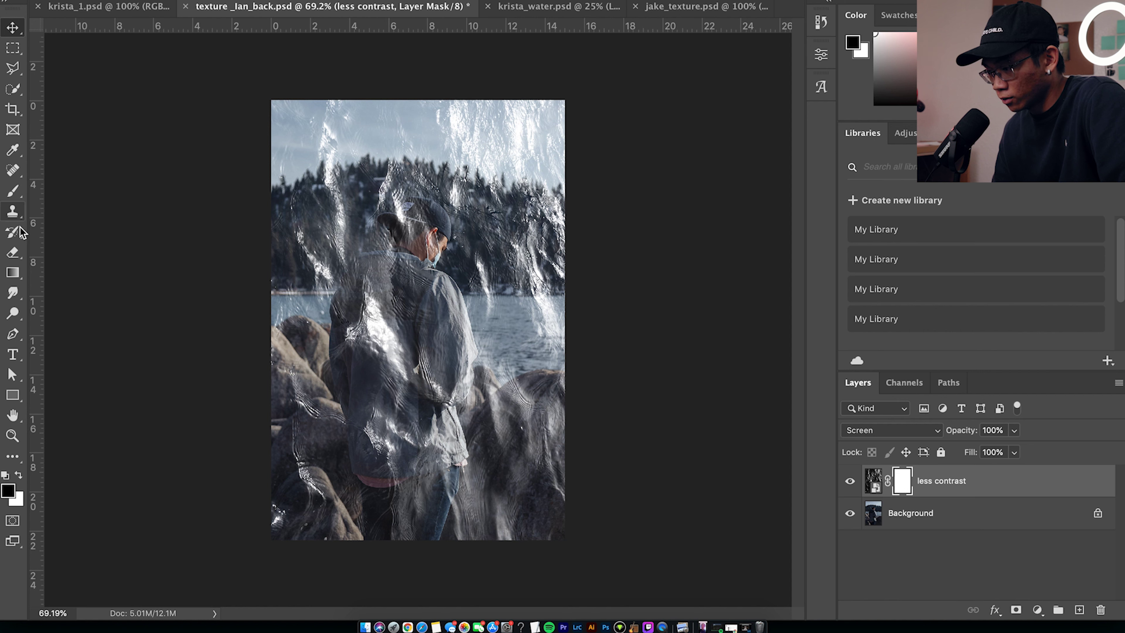
left_click_drag(423, 235, 385, 337)
mouse_move(381, 236)
left_mouse_down()
mouse_move(386, 276)
mouse_move(422, 229)
mouse_move(401, 271)
mouse_move(420, 230)
mouse_move(413, 251)
mouse_move(382, 262)
left_mouse_up()
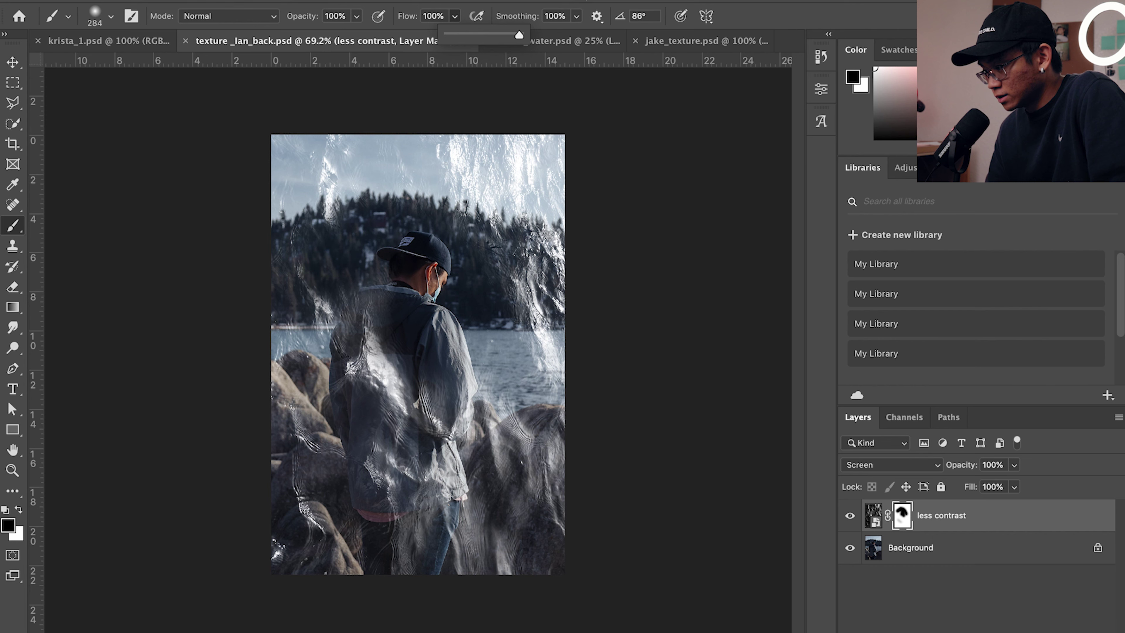
Review the brush Flow and Opacity settings
left_click(456, 18)
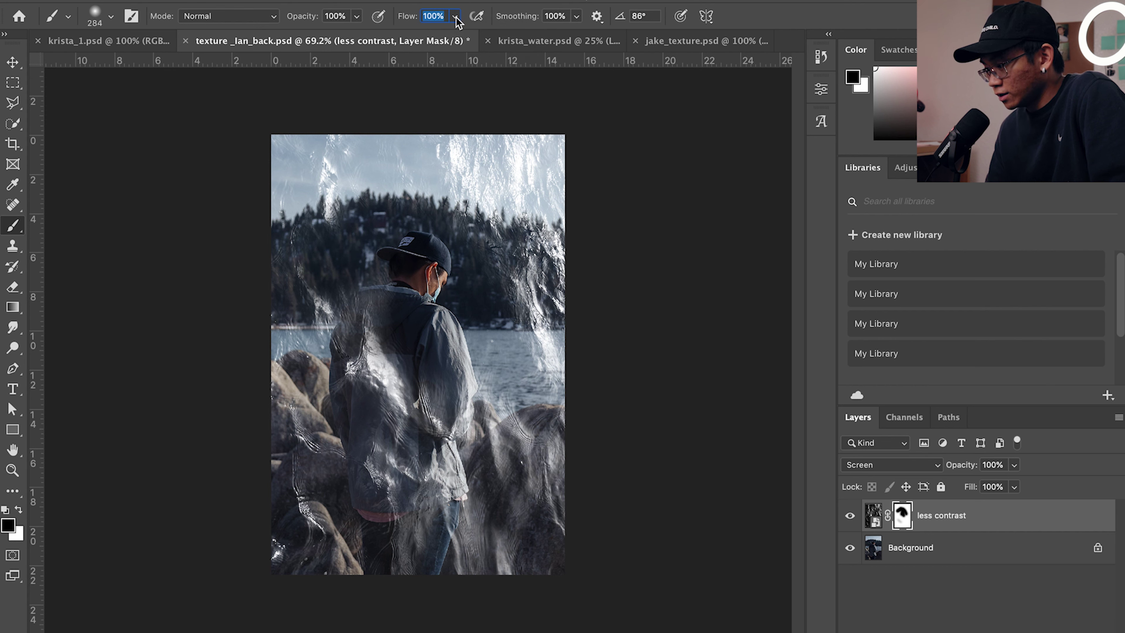
left_click(455, 18)
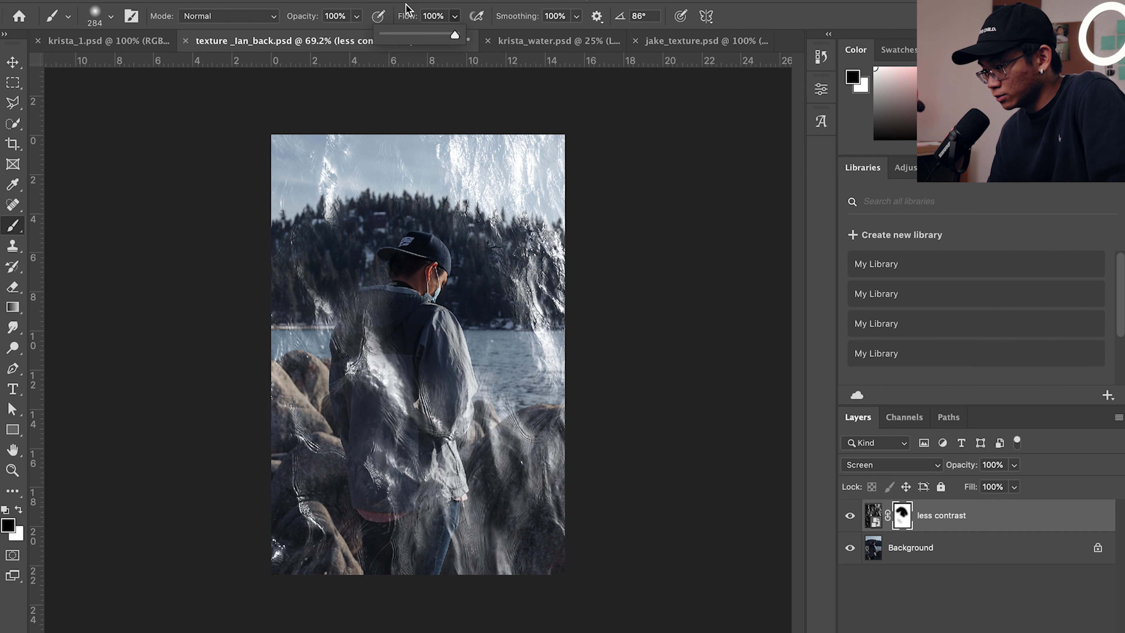
left_click(410, 11)
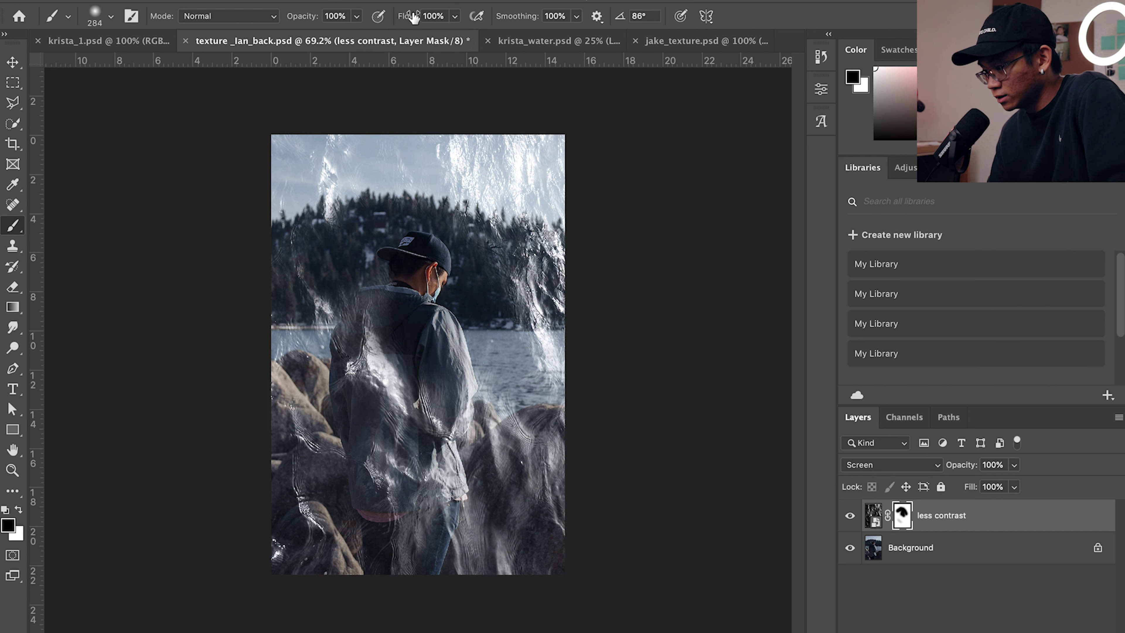
left_click(356, 18)
left_click(419, 8)
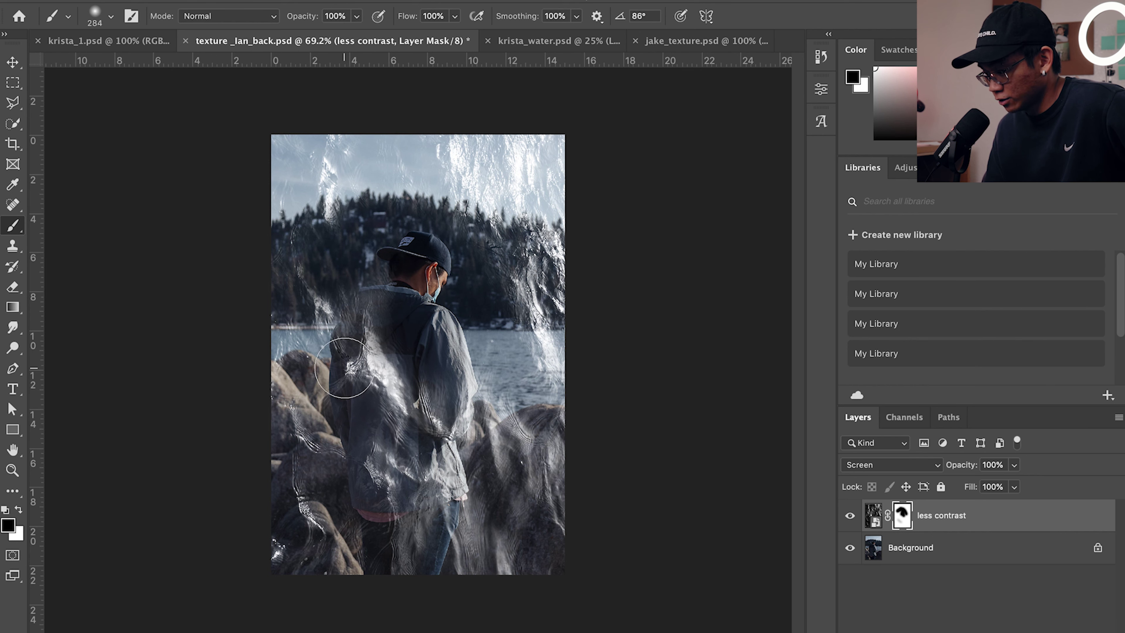
Mask the shoulder and back, undo, then fade the texture off the back and arm at 25% flow
left_click(353, 366)
mouse_move(389, 417)
left_mouse_down()
mouse_move(425, 465)
mouse_move(443, 470)
mouse_move(491, 403)
mouse_move(447, 437)
left_mouse_up()
mouse_move(369, 334)
left_mouse_down()
mouse_move(444, 439)
mouse_move(436, 409)
left_mouse_up()
key("ctrl+z")
key("ctrl+z")
key("ctrl+z")
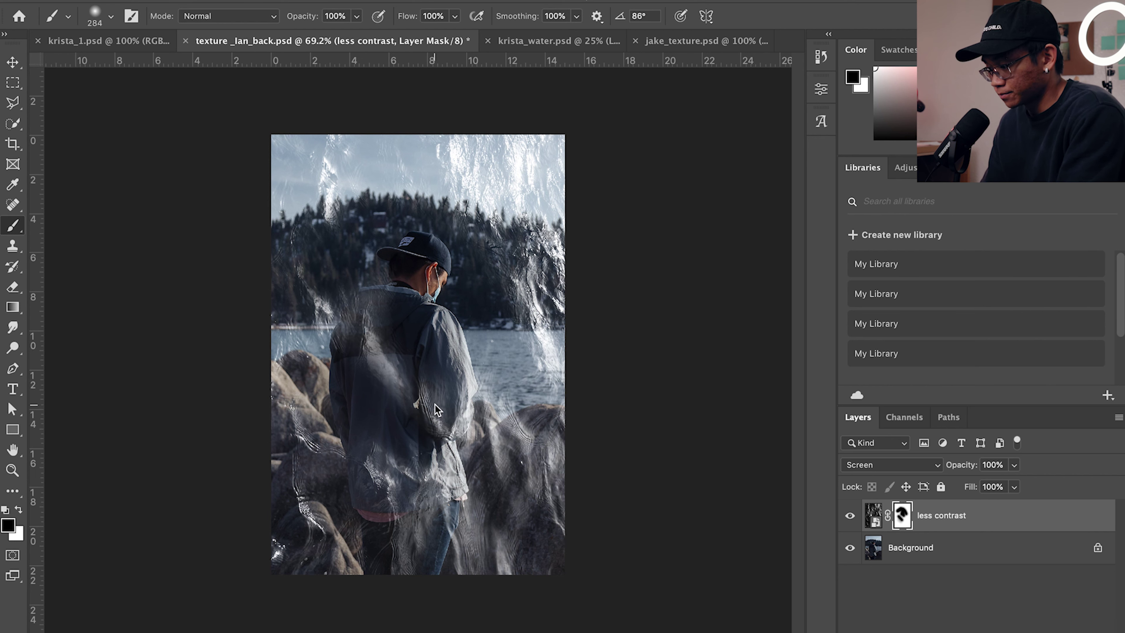
left_click(455, 16)
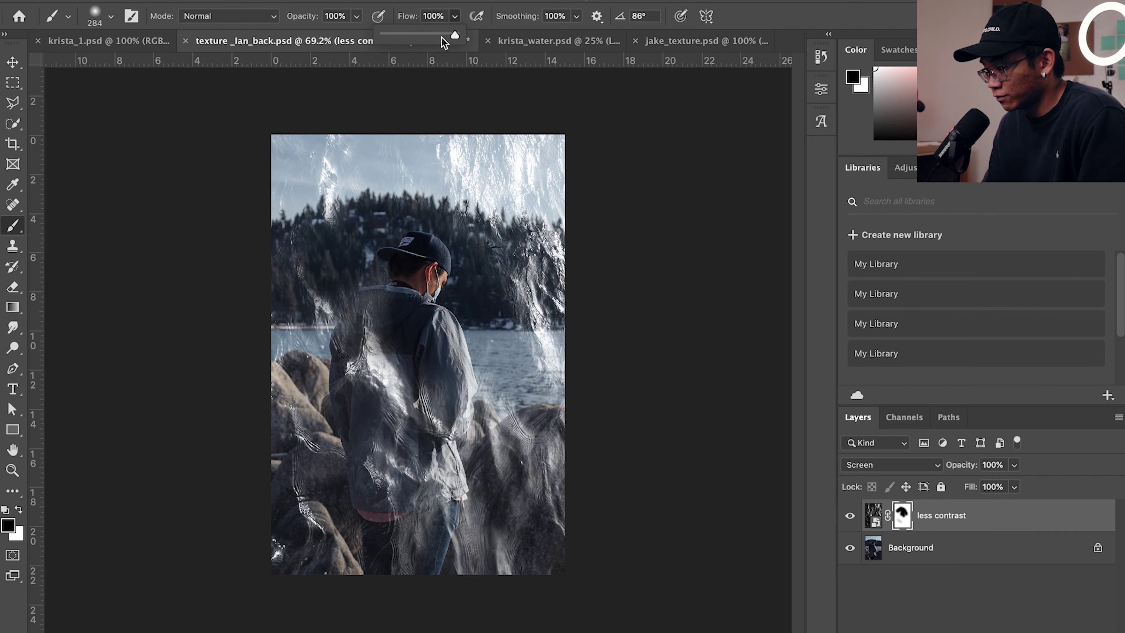
left_click_drag(447, 39, 402, 39)
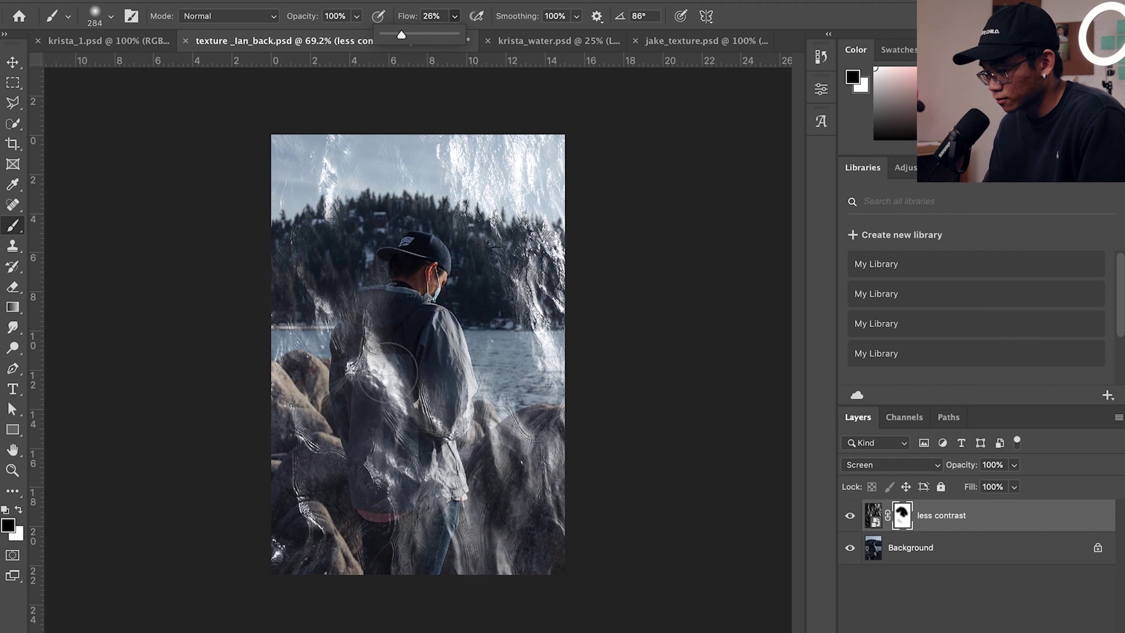
mouse_move(372, 345)
left_mouse_down()
mouse_move(368, 381)
mouse_move(403, 426)
mouse_move(341, 390)
mouse_move(334, 378)
mouse_move(394, 447)
mouse_move(443, 425)
left_mouse_up()
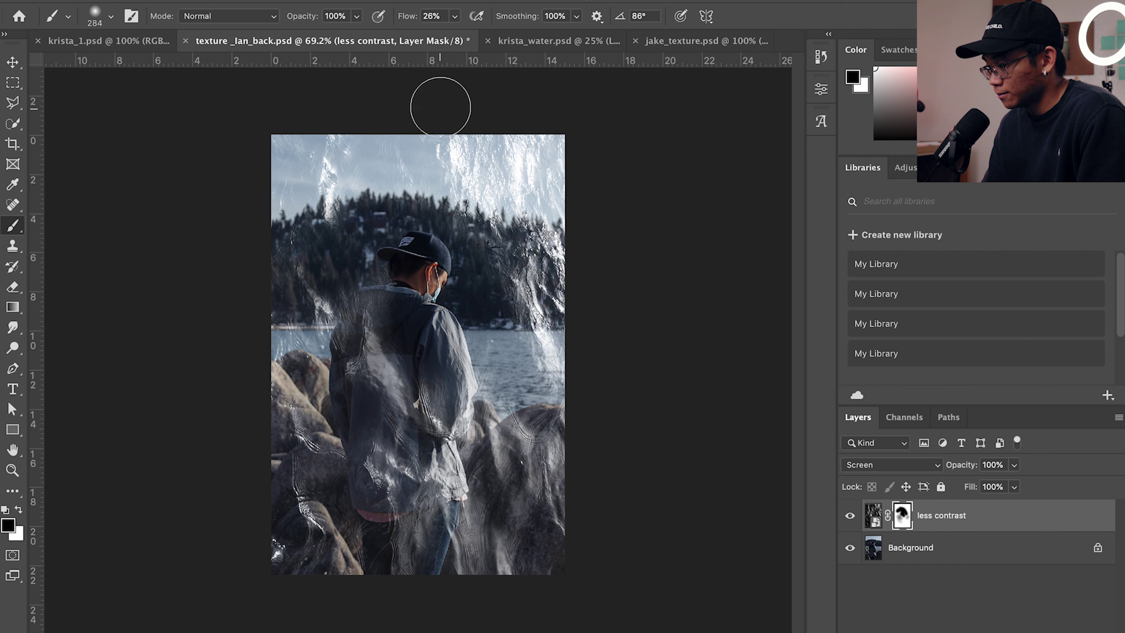
Fully mask the jacket at 100% flow, then move the texture layer over the scene
left_click(455, 16)
left_click_drag(456, 35, 523, 45)
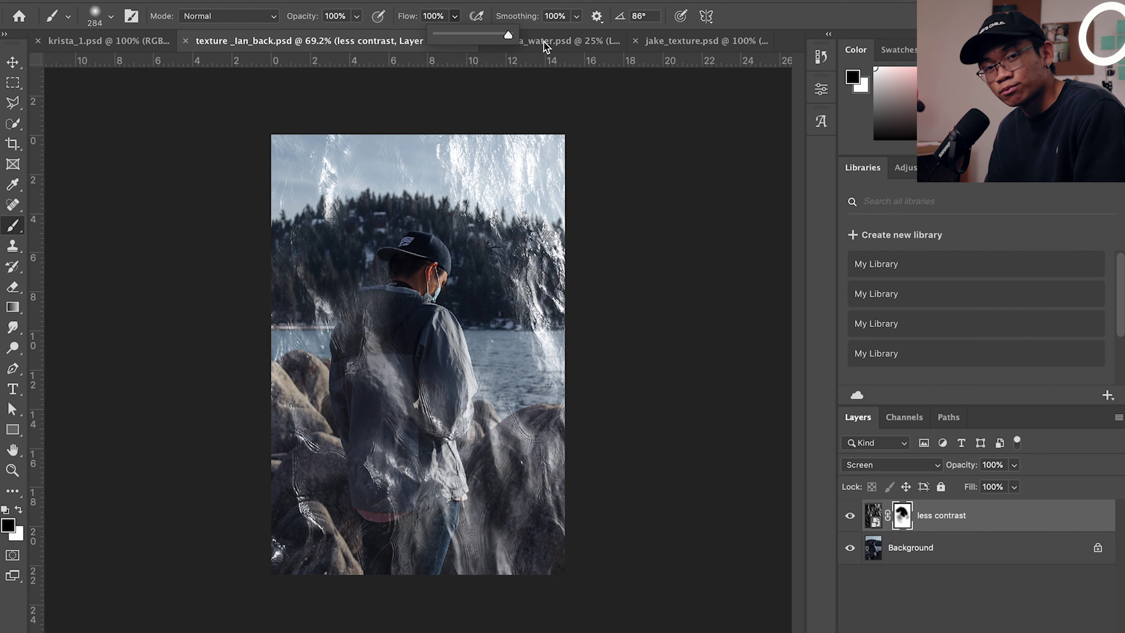
left_click_drag(399, 509, 386, 360)
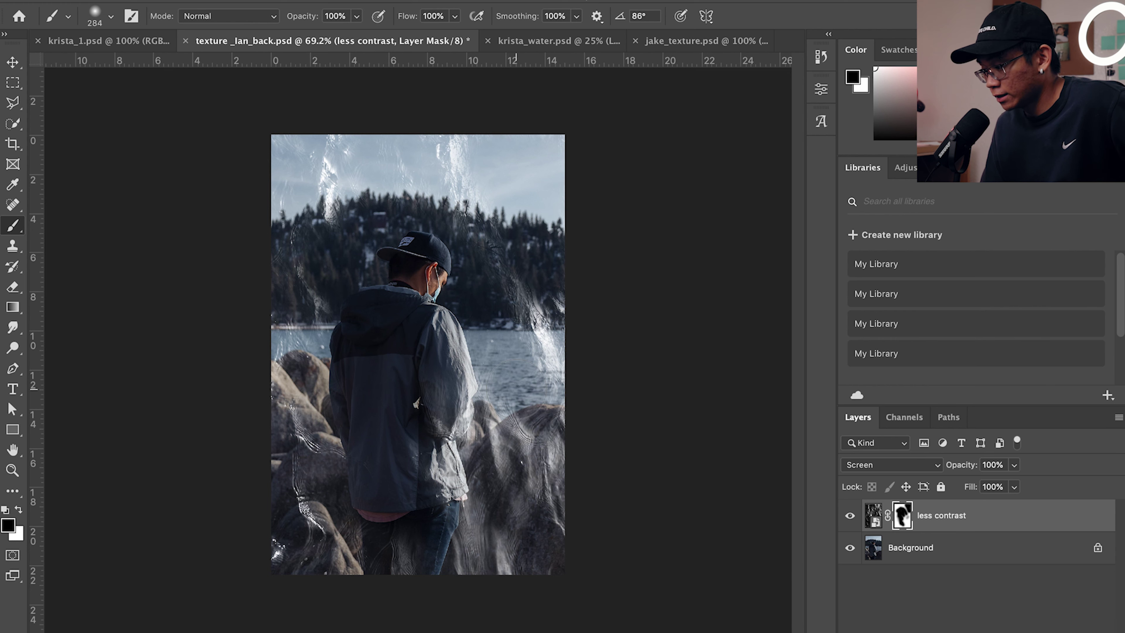
left_click(12, 62)
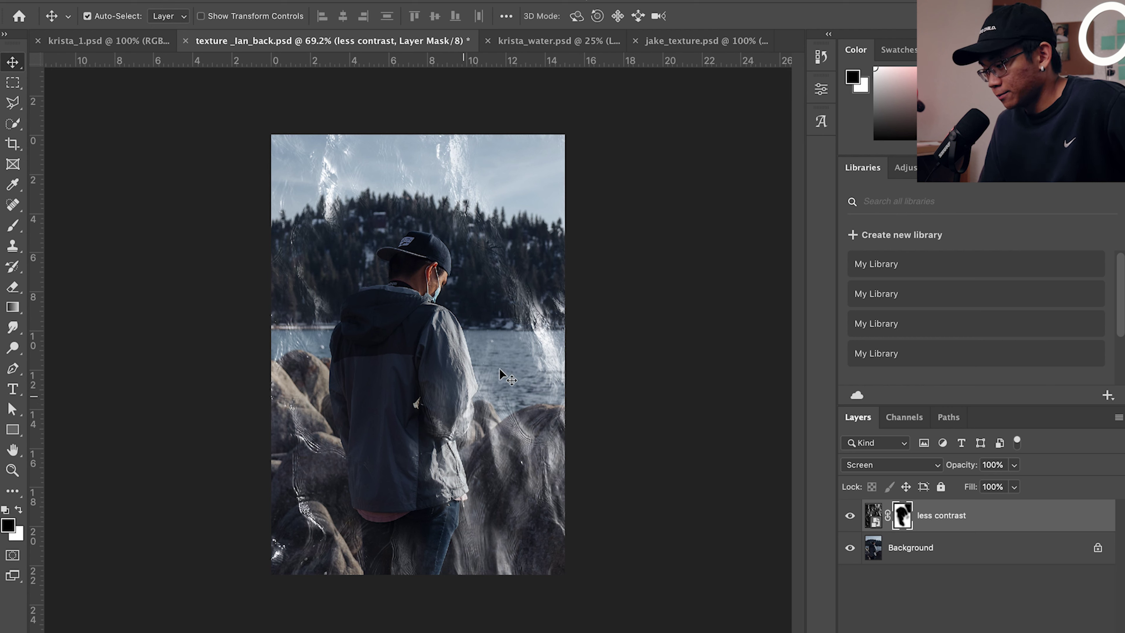
mouse_move(518, 431)
left_mouse_down()
mouse_move(551, 383)
mouse_move(510, 441)
left_mouse_up()
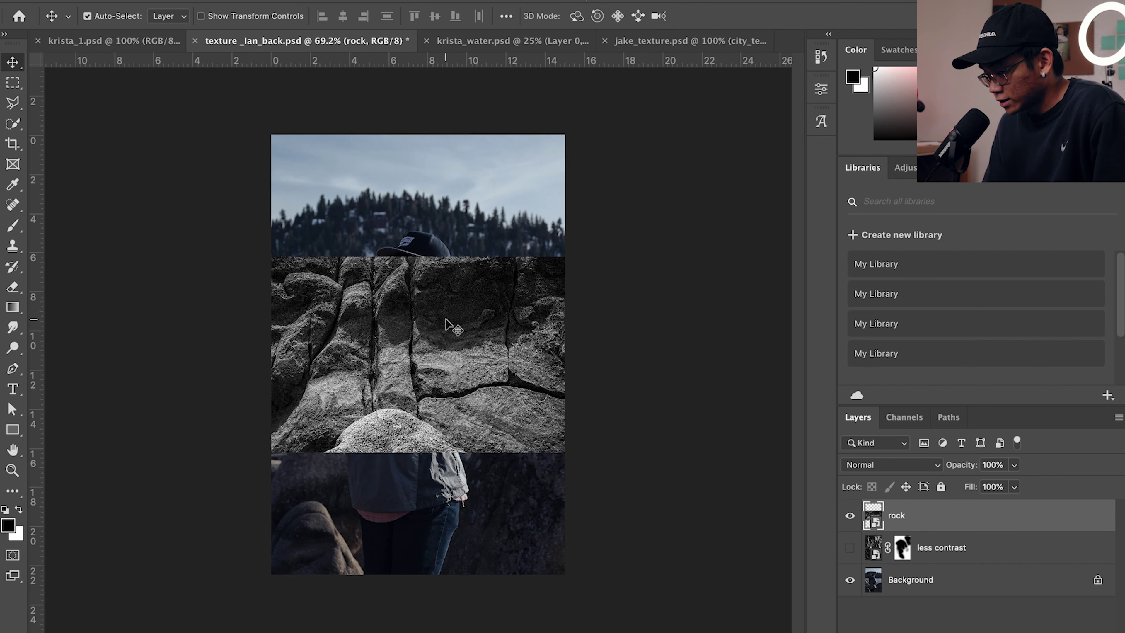
key("ctrl+t")
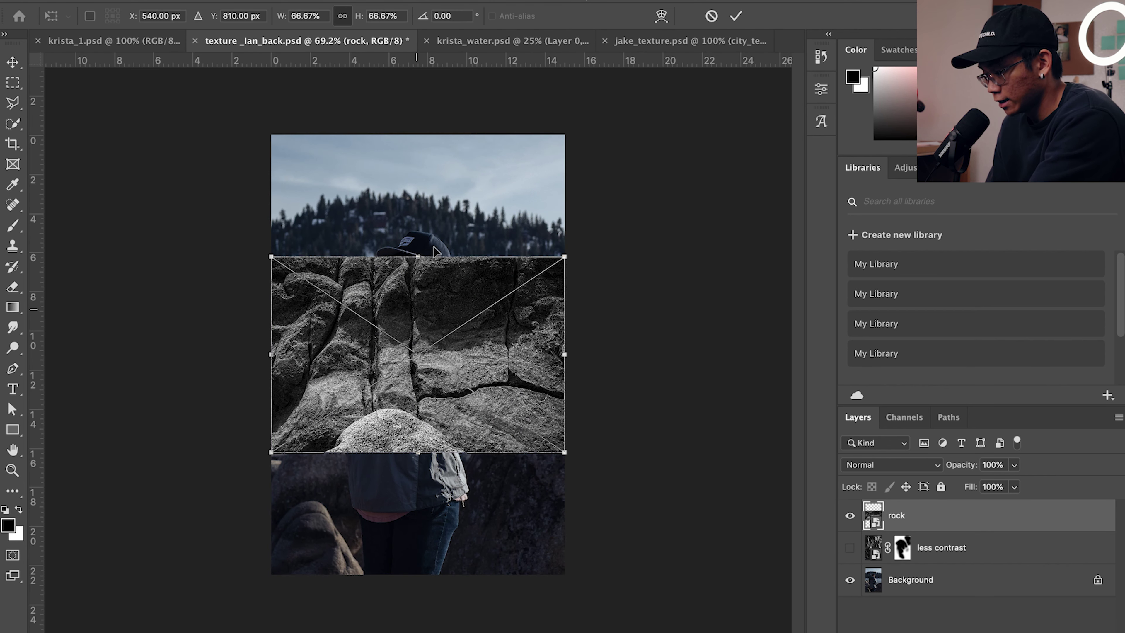
mouse_move(480, 241)
left_mouse_down()
mouse_move(569, 274)
mouse_move(596, 330)
left_mouse_up()
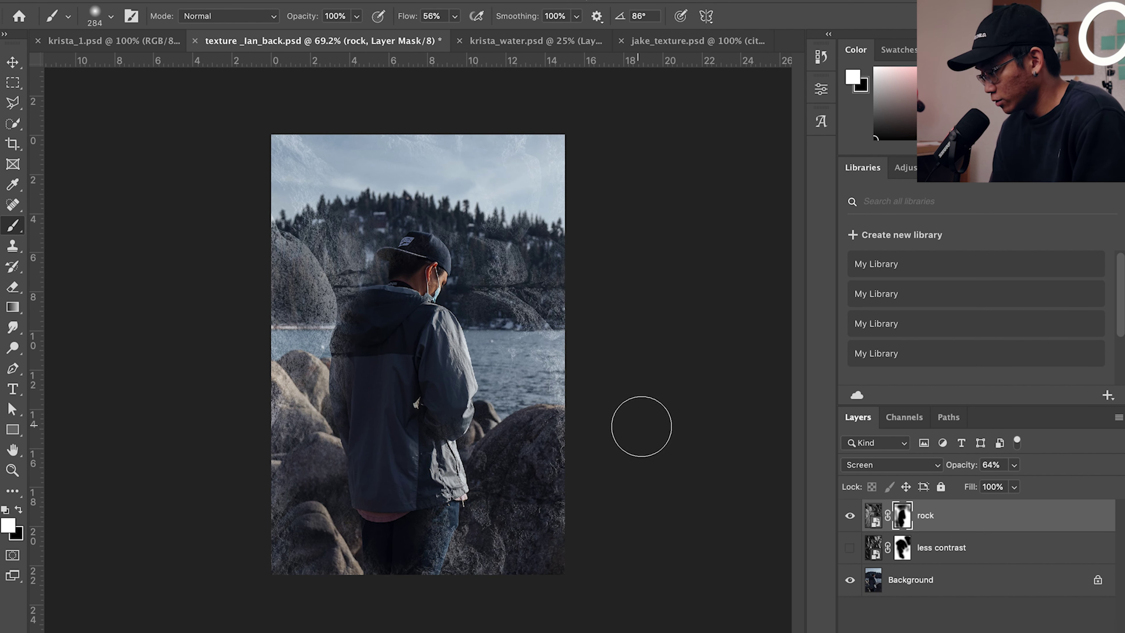
left_click(849, 516)
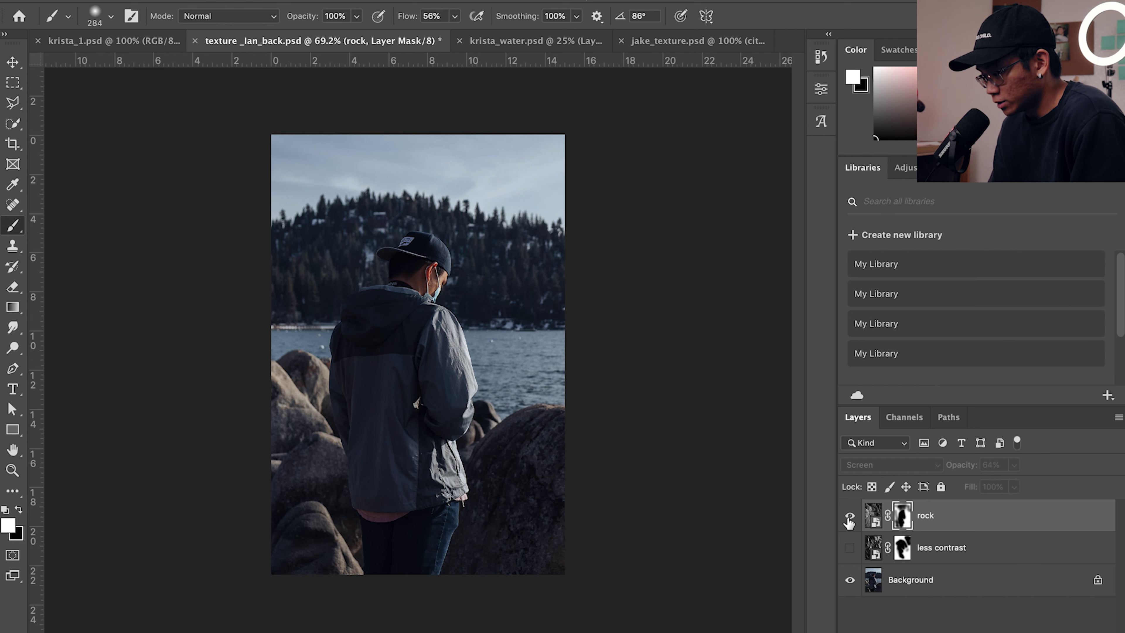
left_click(849, 517)
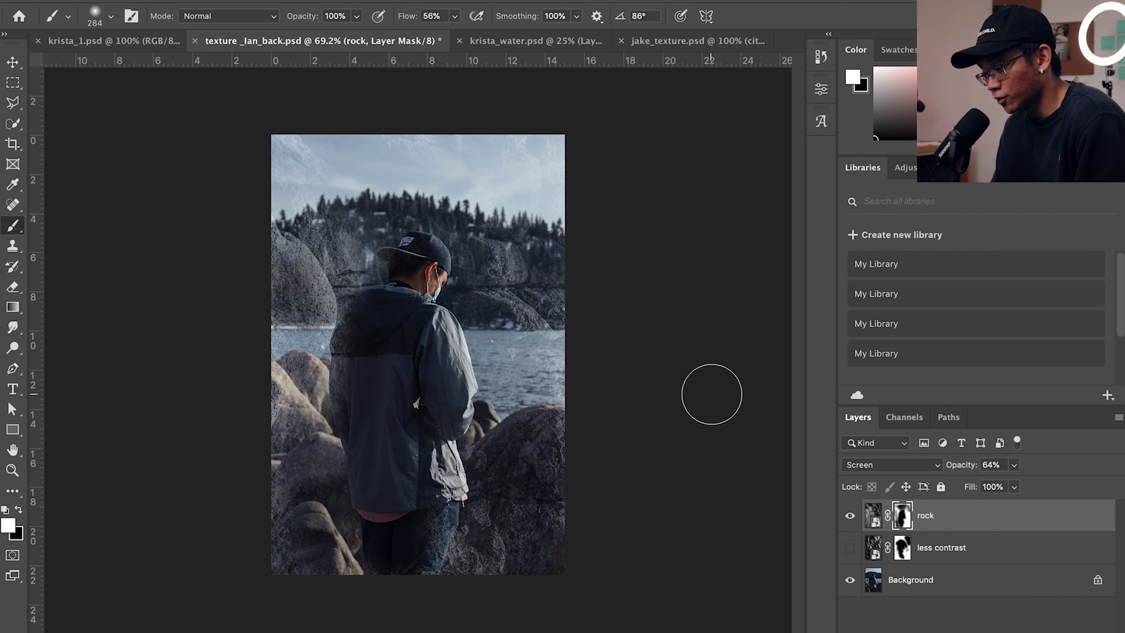
left_click(849, 515)
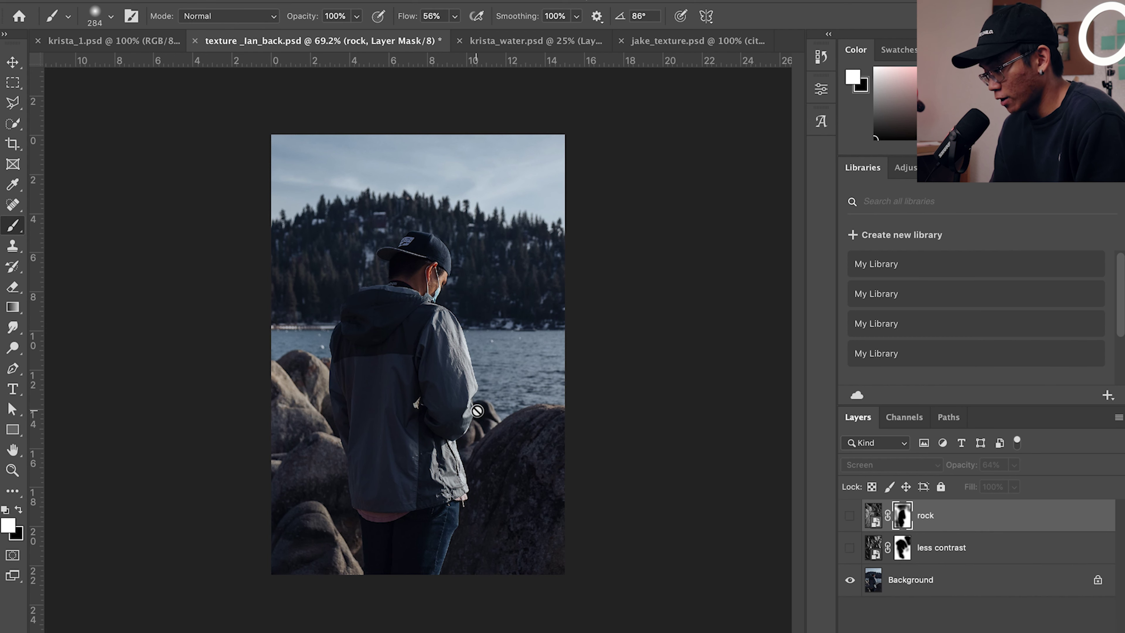
left_click(849, 516)
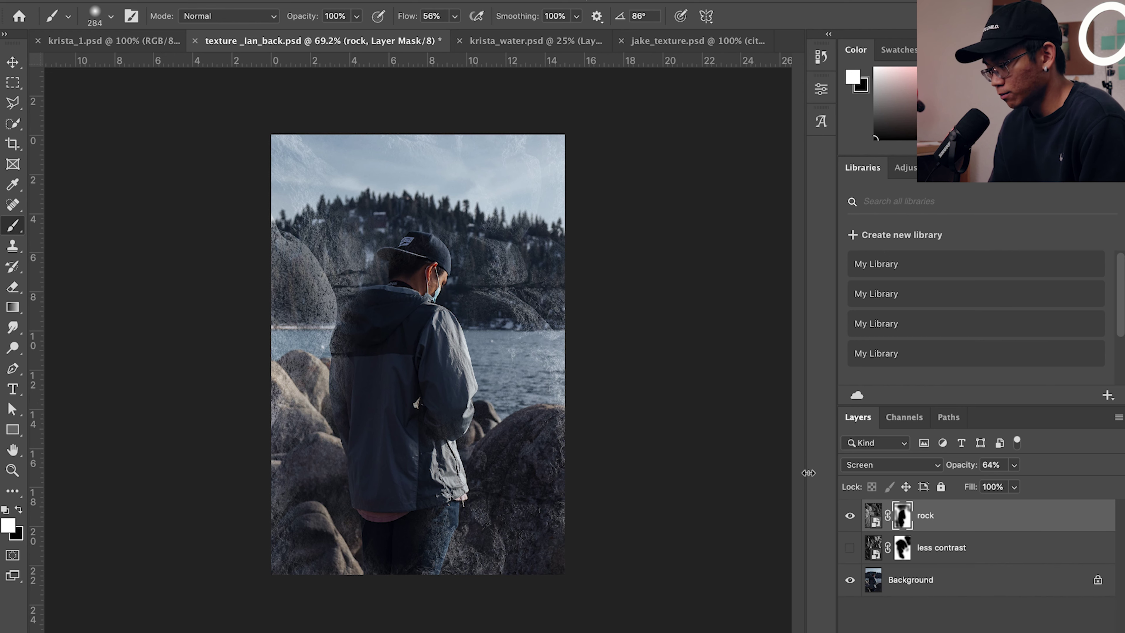
left_click(850, 517)
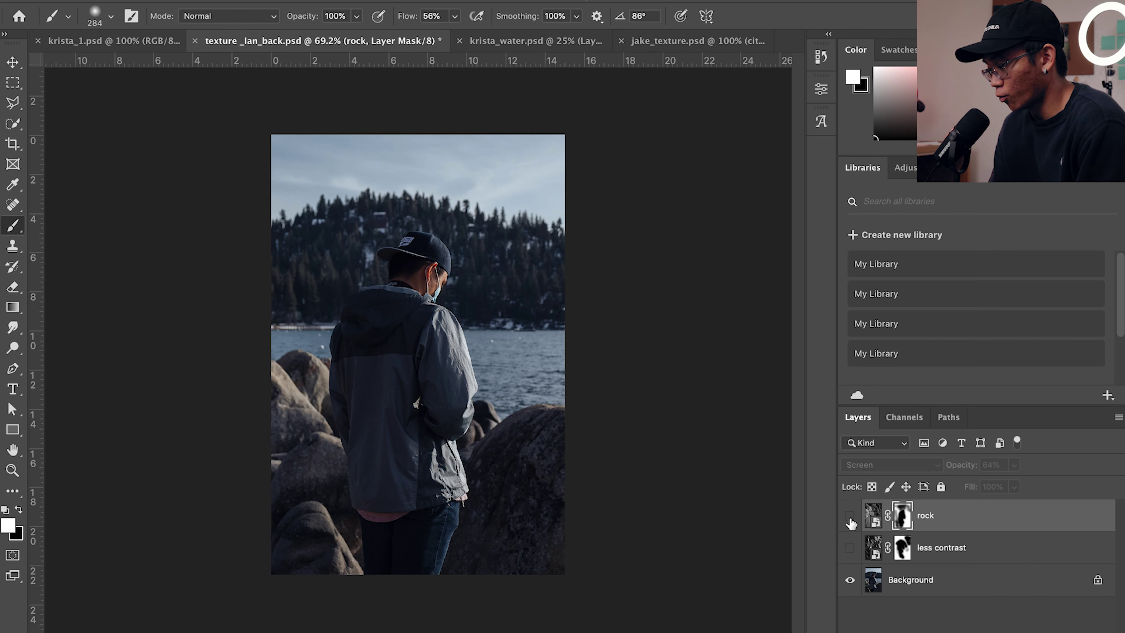
left_click(850, 548)
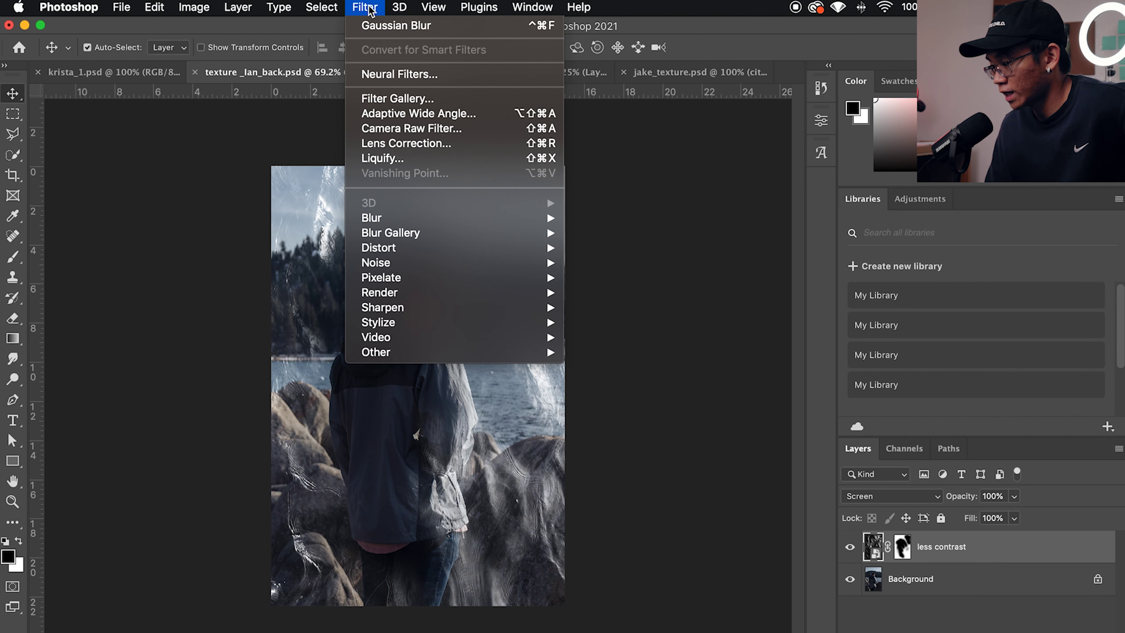
Open Gaussian Blur on the texture and try radii 14.8, 37.4 and 1.5
mouse_move(510, 218)
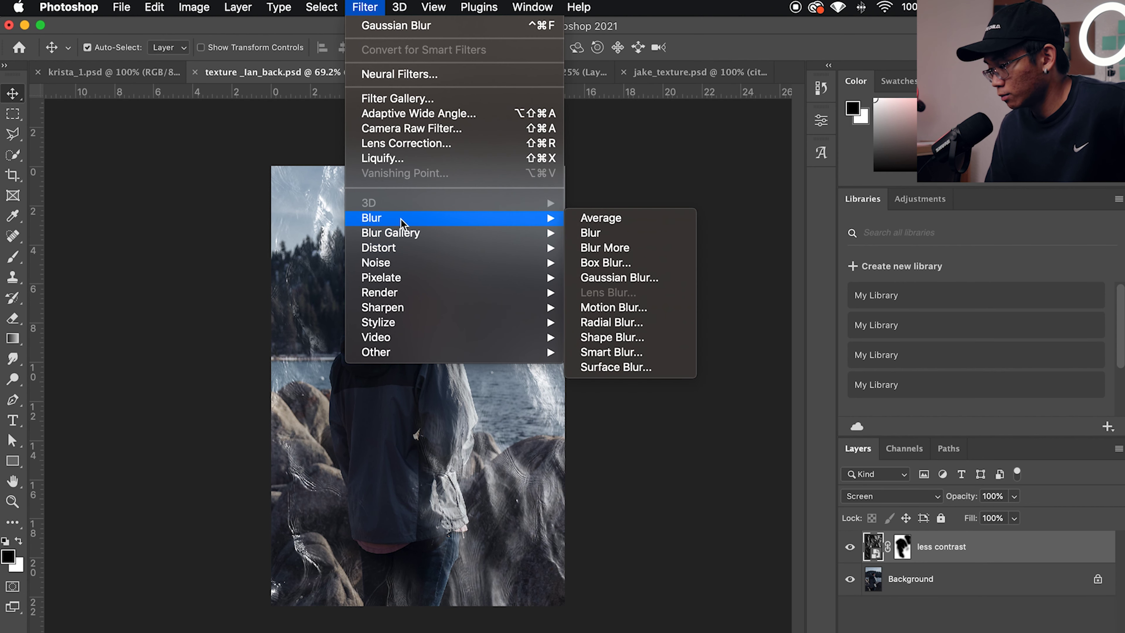
left_click(617, 277)
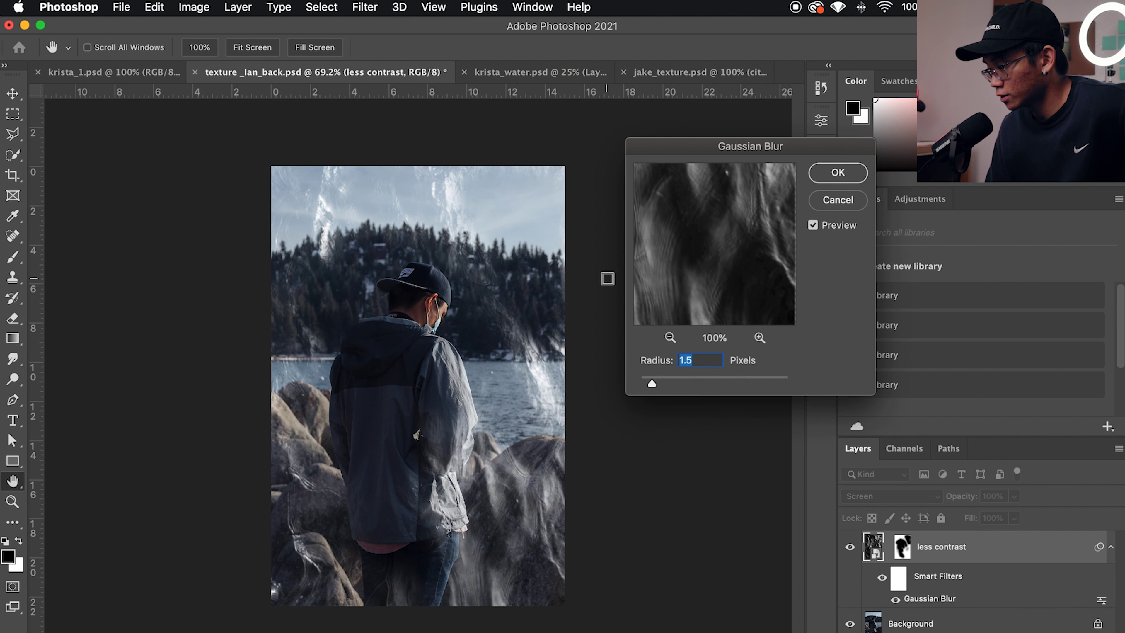
left_click_drag(724, 152, 687, 138)
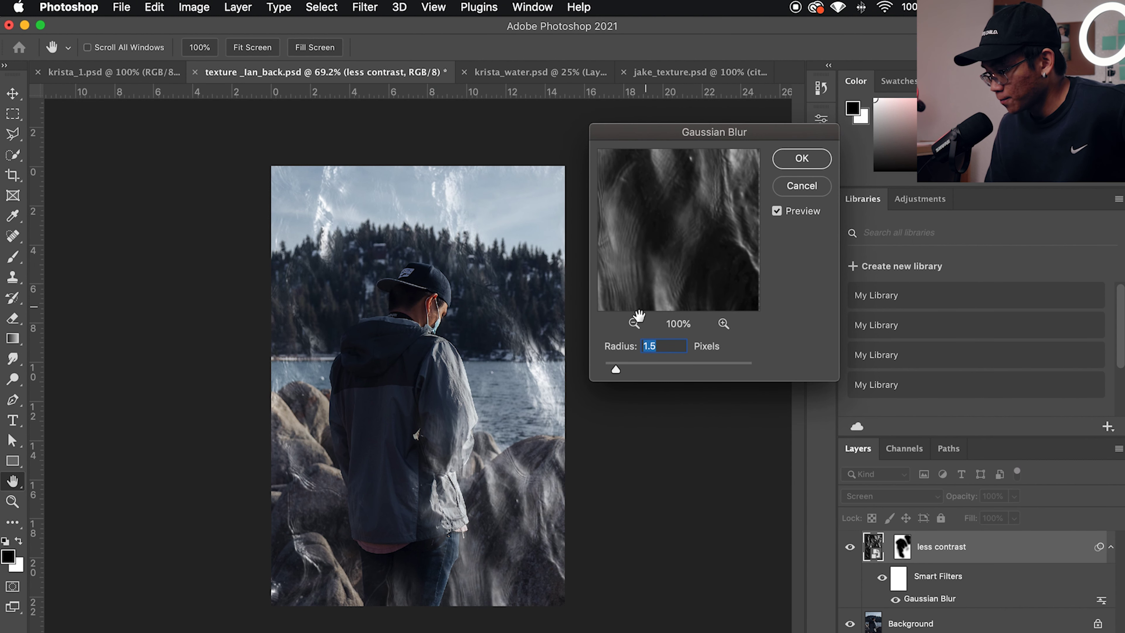
left_click_drag(607, 367, 667, 366)
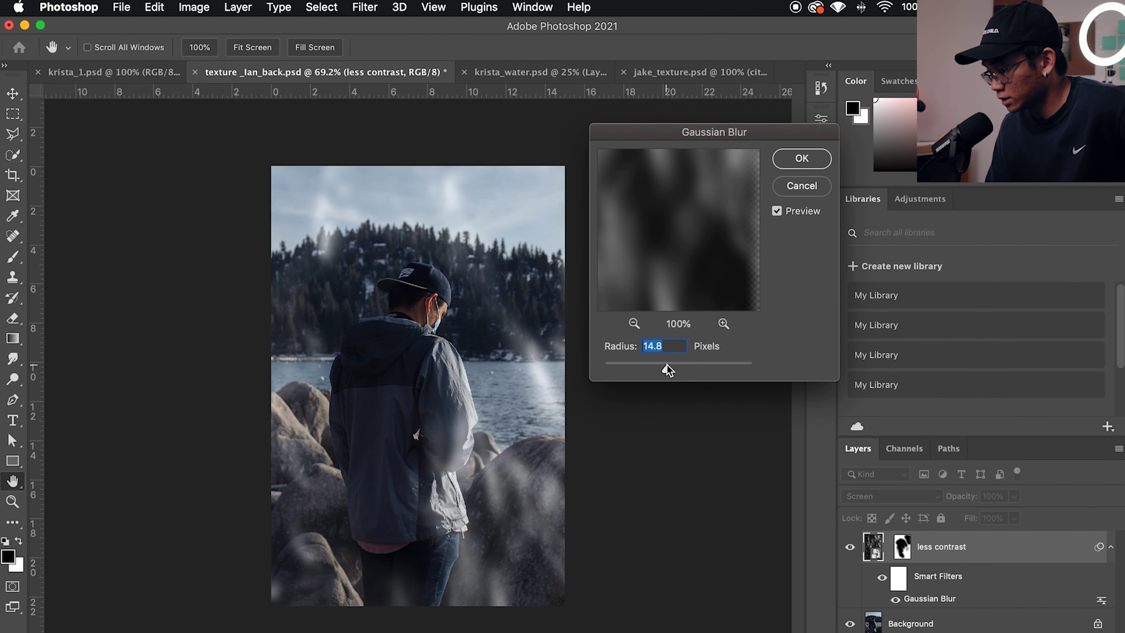
left_click(726, 363)
left_click(678, 364)
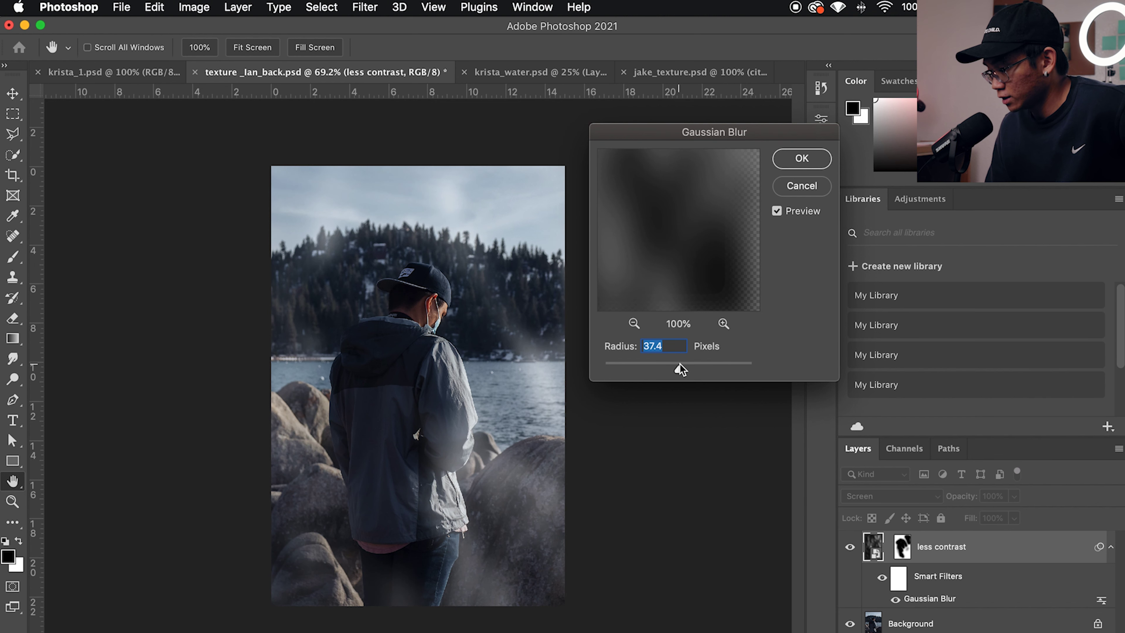
left_click(650, 366)
left_click(617, 364)
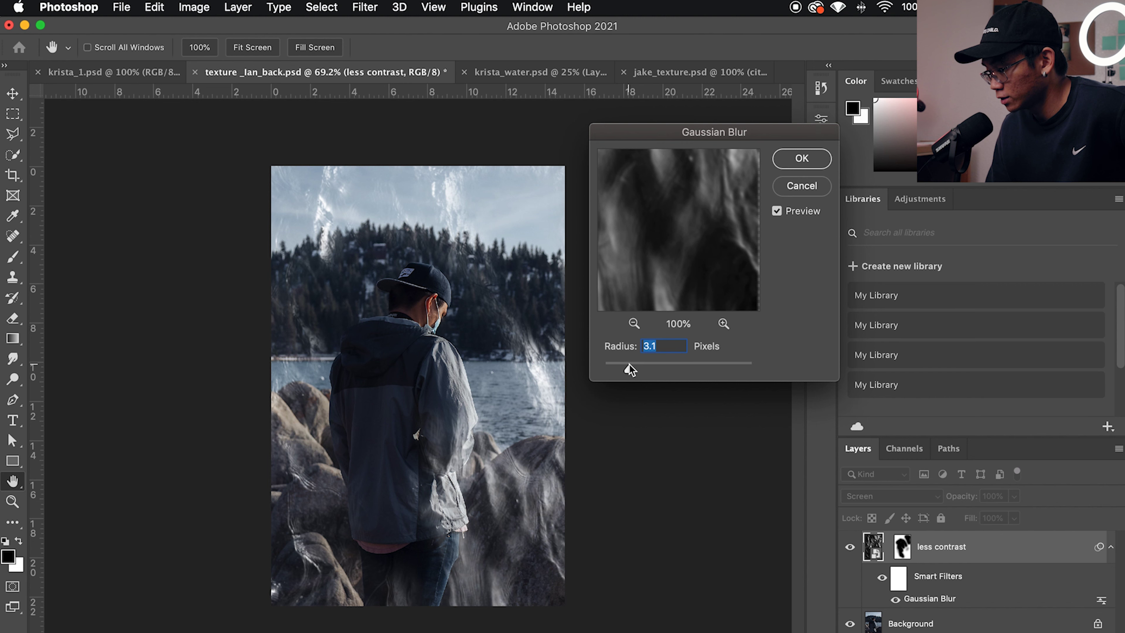
Test radii up to 138.3, apply a 2.3-pixel blur, toggle the smart filter, and open krista_water.psd
left_click(653, 367)
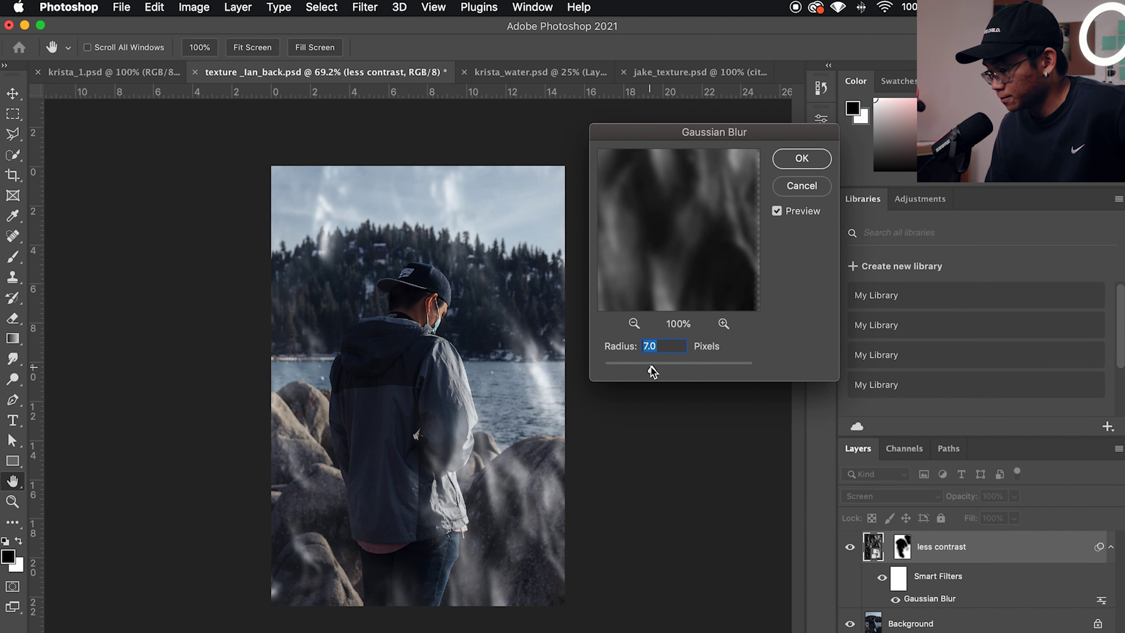
left_click(709, 365)
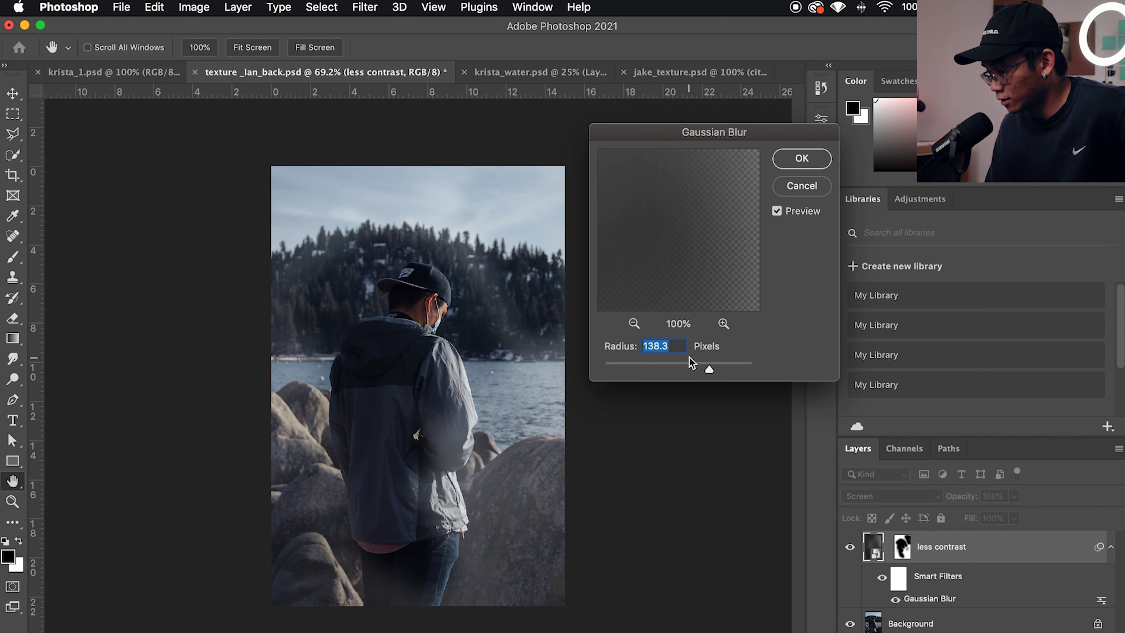
left_click(686, 365)
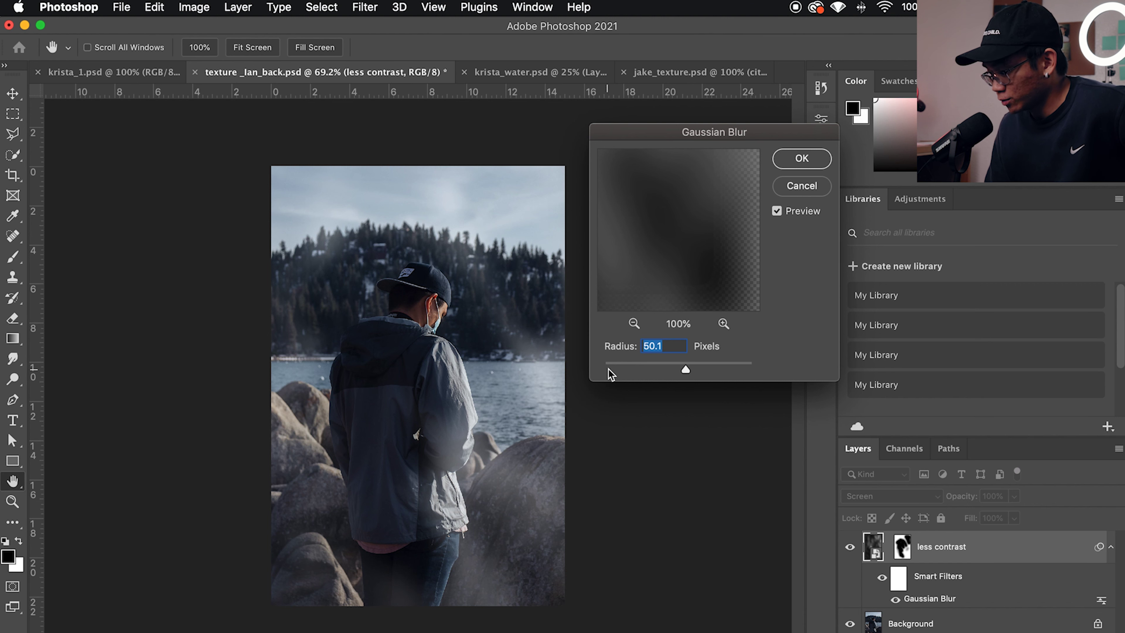
left_click(674, 366)
left_click(641, 367)
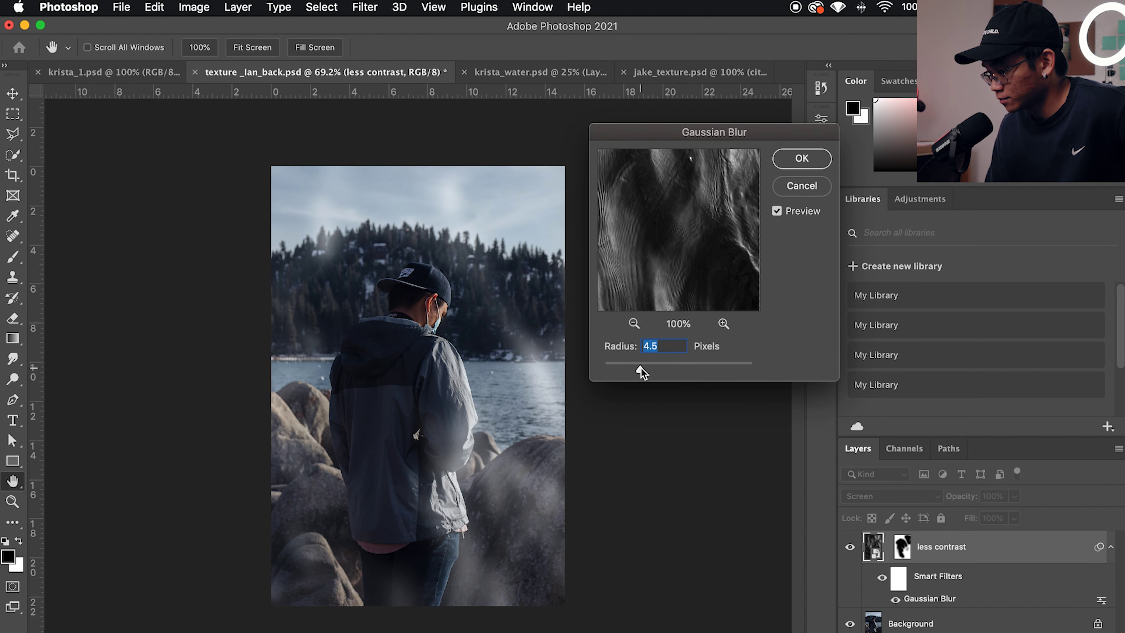
left_click_drag(641, 367, 663, 366)
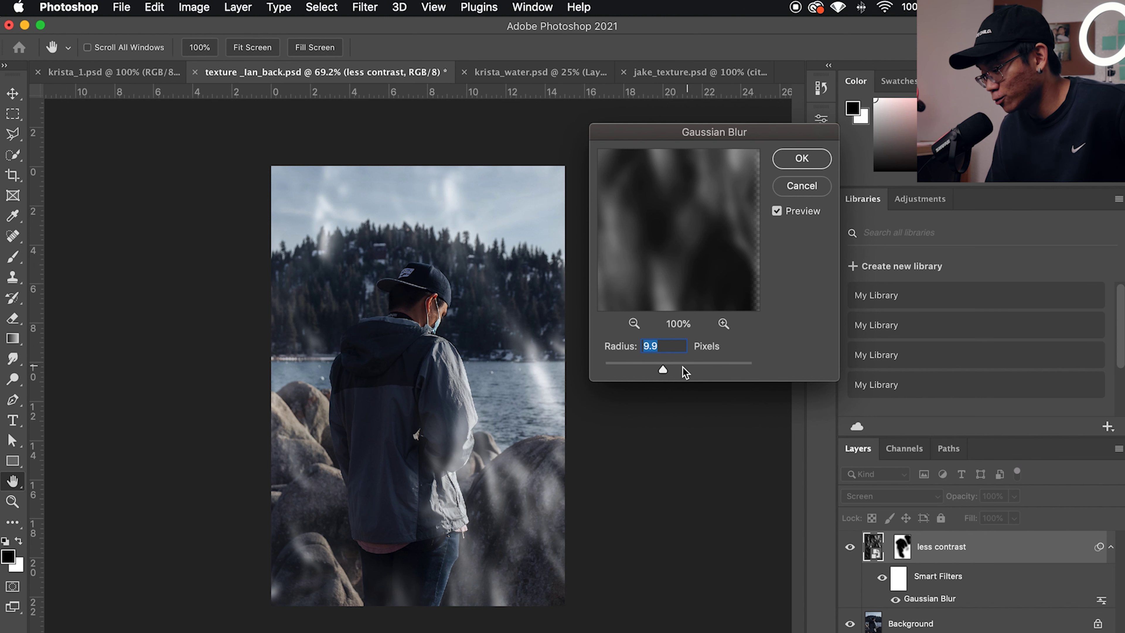
left_click(629, 365)
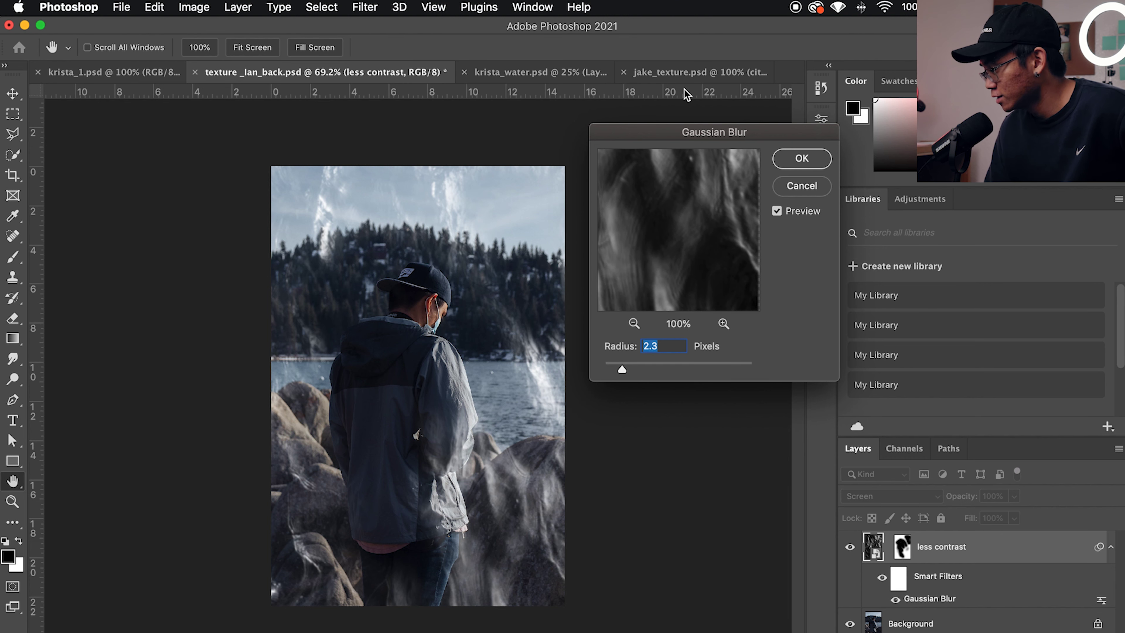
left_click(800, 159)
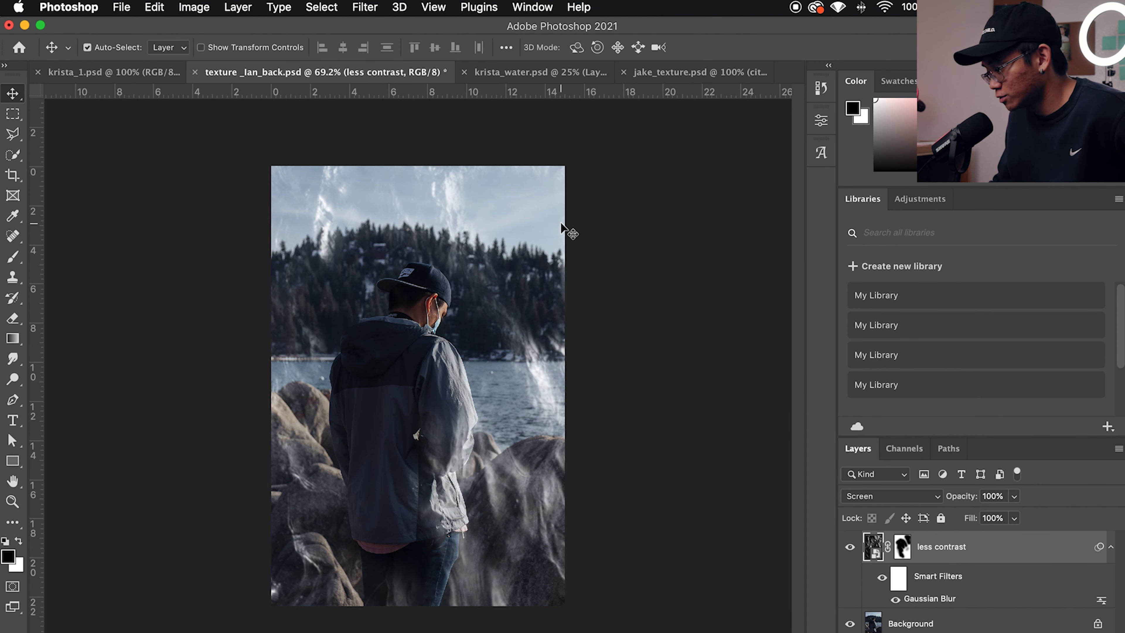
left_click(895, 600)
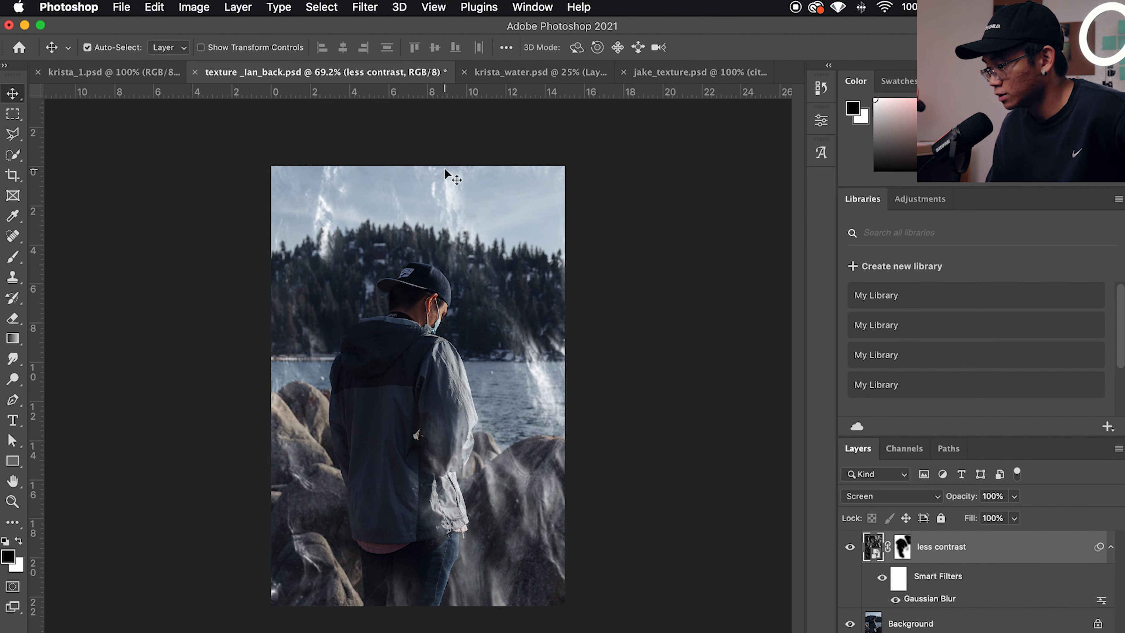
left_click(541, 73)
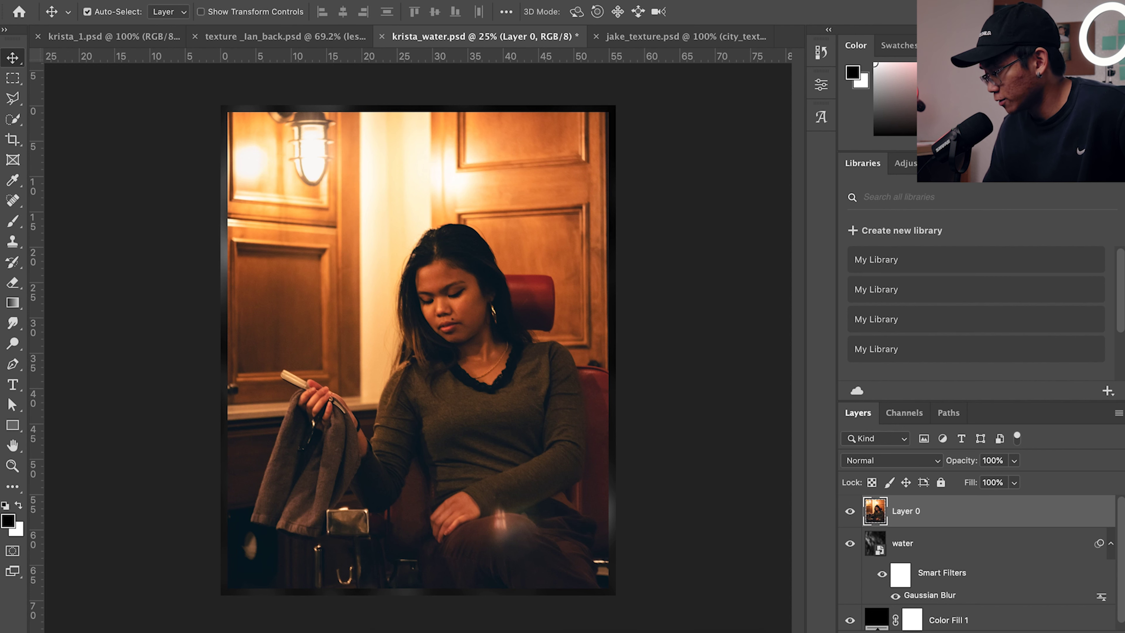
Compare the water layer shown and hidden, then leave its Gaussian Blur smart filter turned off
left_click(850, 544)
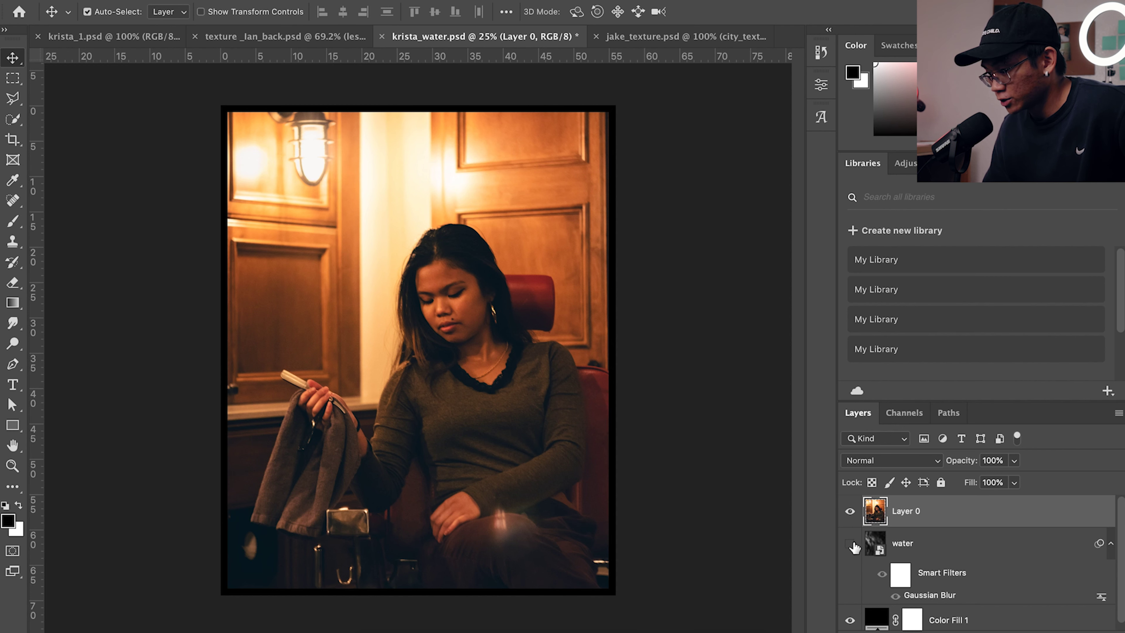
left_click(850, 543)
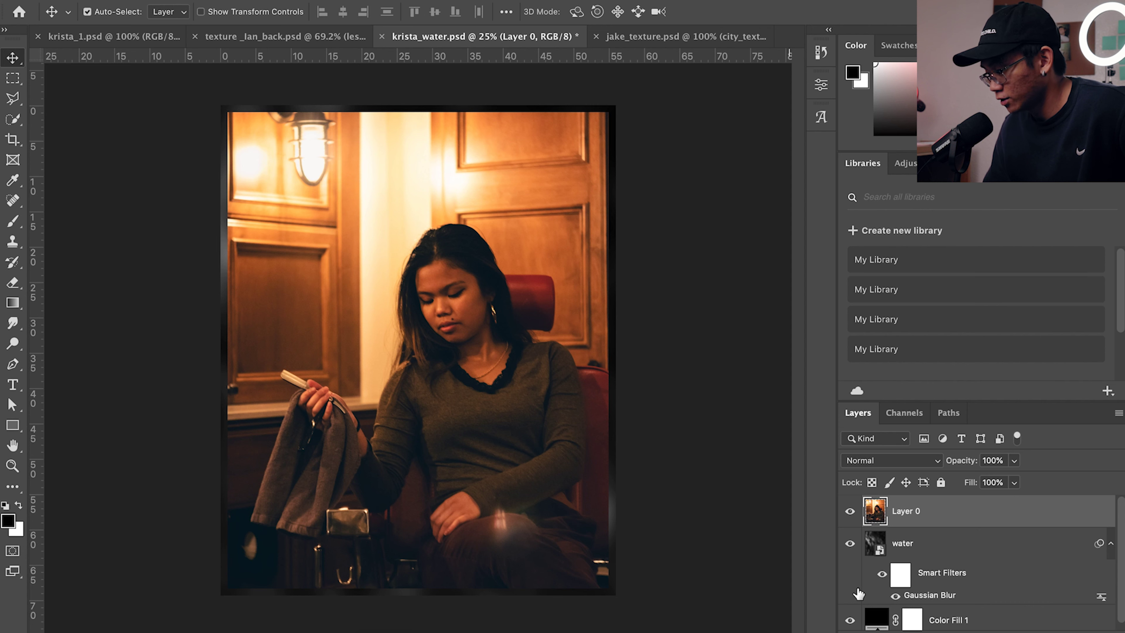
scroll(972, 615, "down", 1)
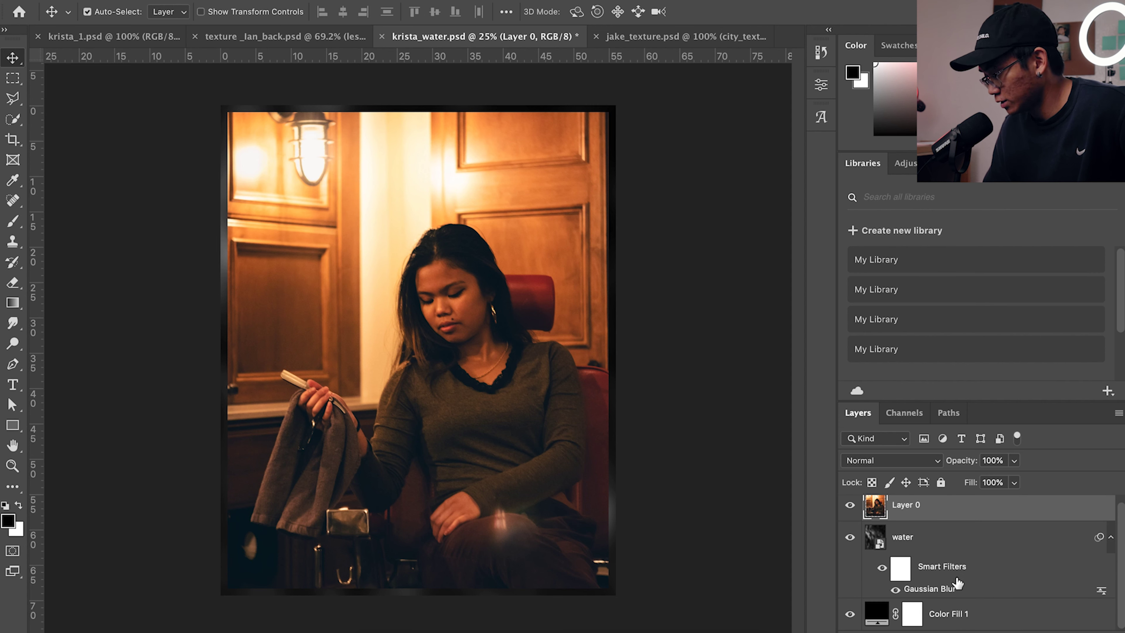
left_click(895, 590)
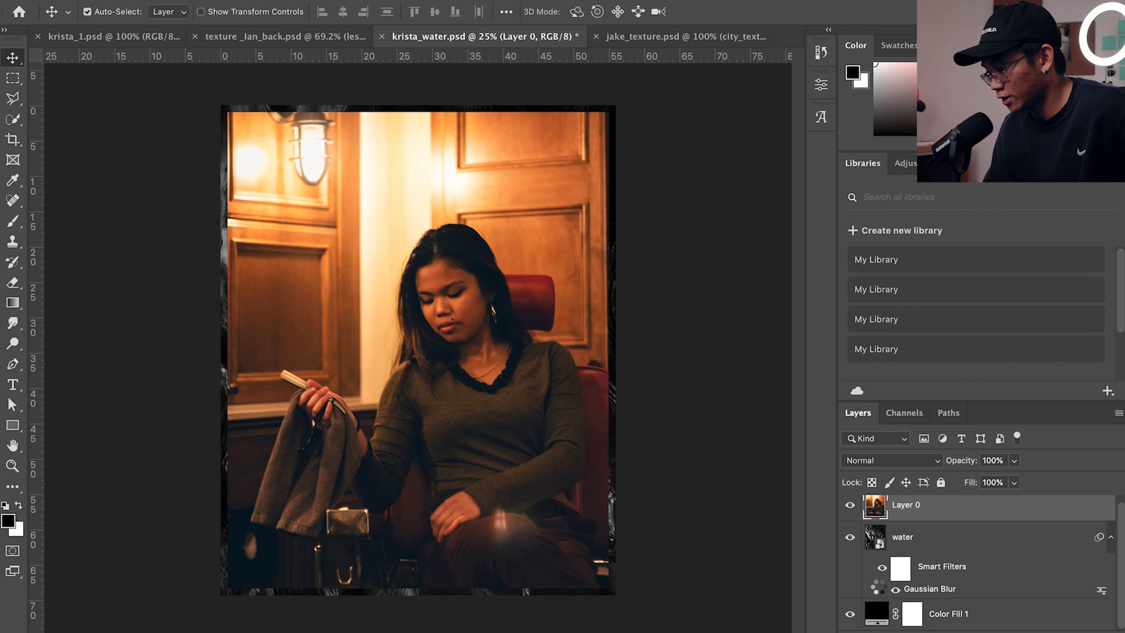
left_click(895, 590)
left_click(896, 590)
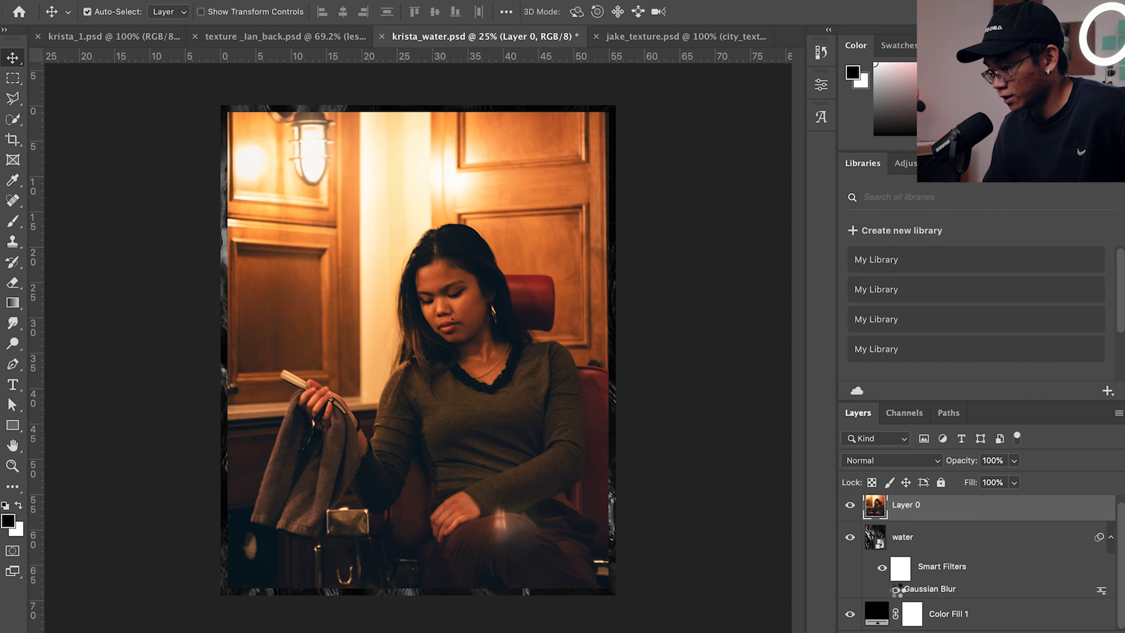
left_click(895, 591)
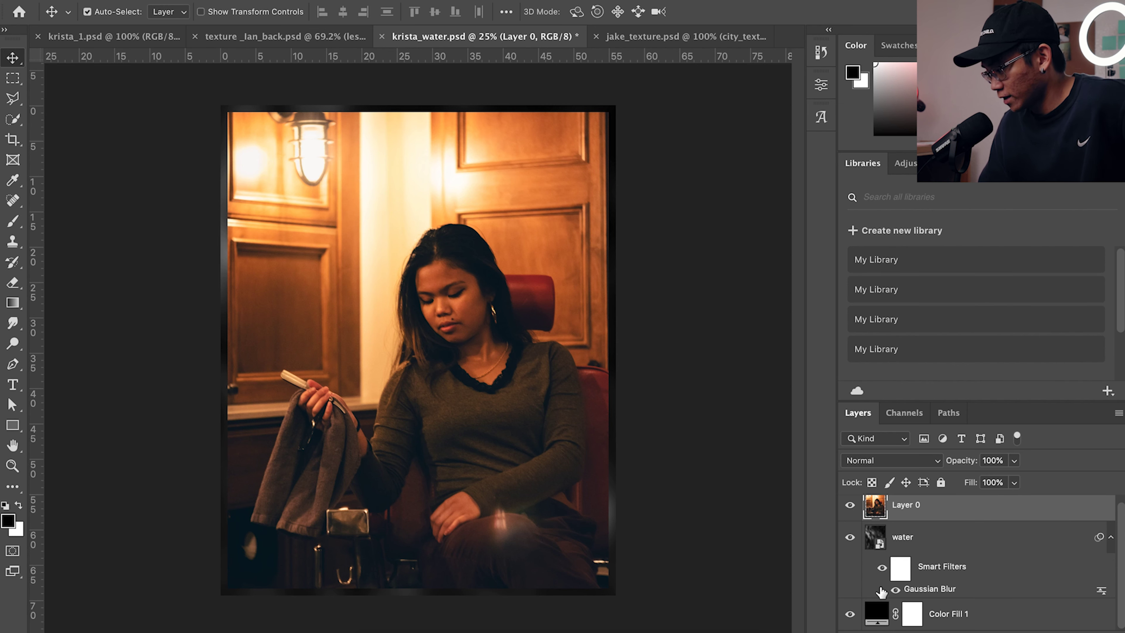
left_click(895, 589)
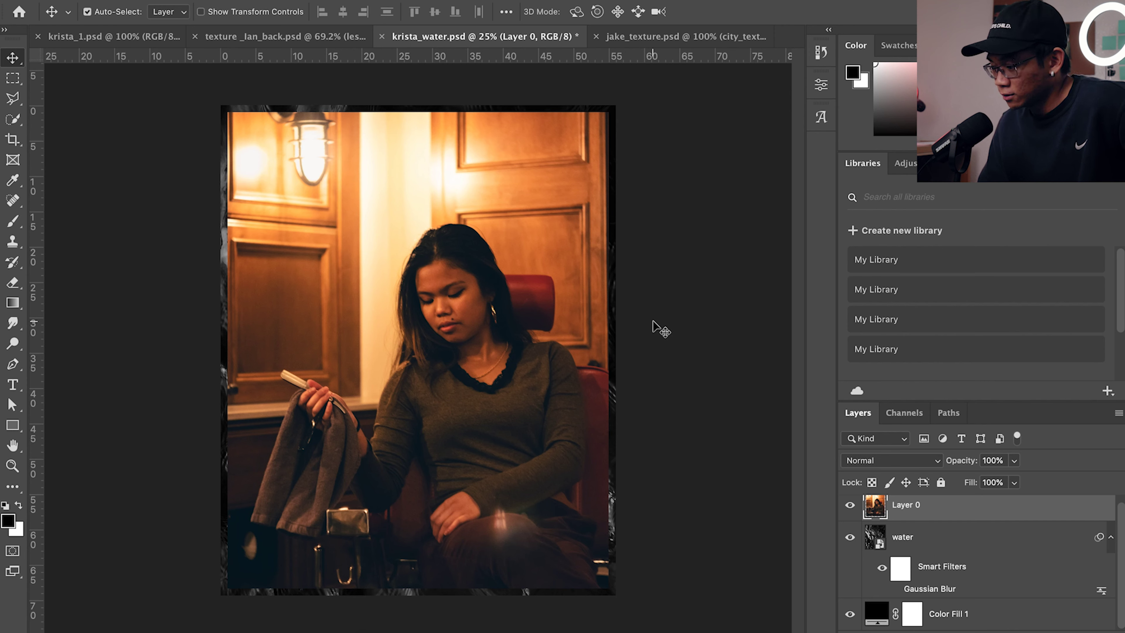